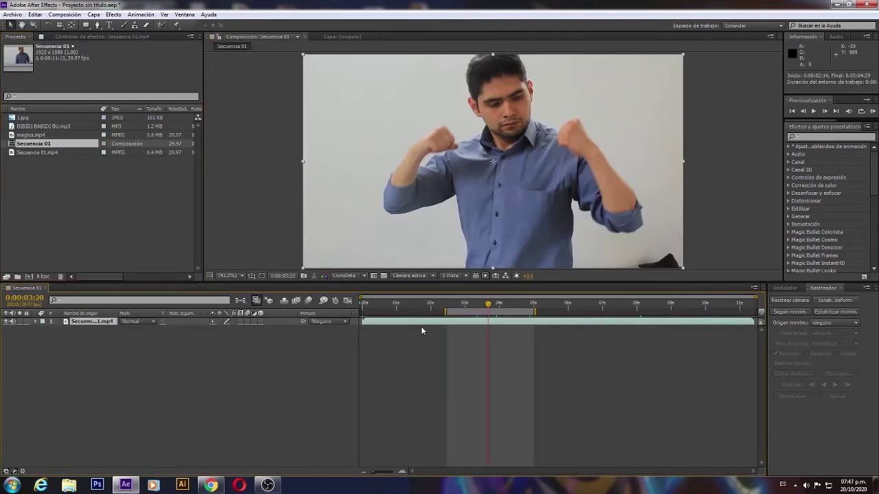
Preview the clip, move to 0:00:04:04 and split the Secuencia 01.mp4 layer there.
key(KP_0)
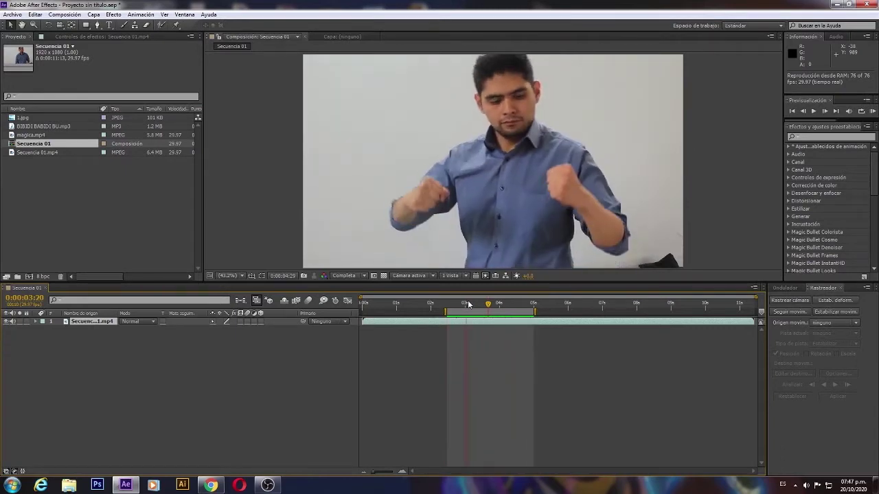
drag(468, 304, 503, 303)
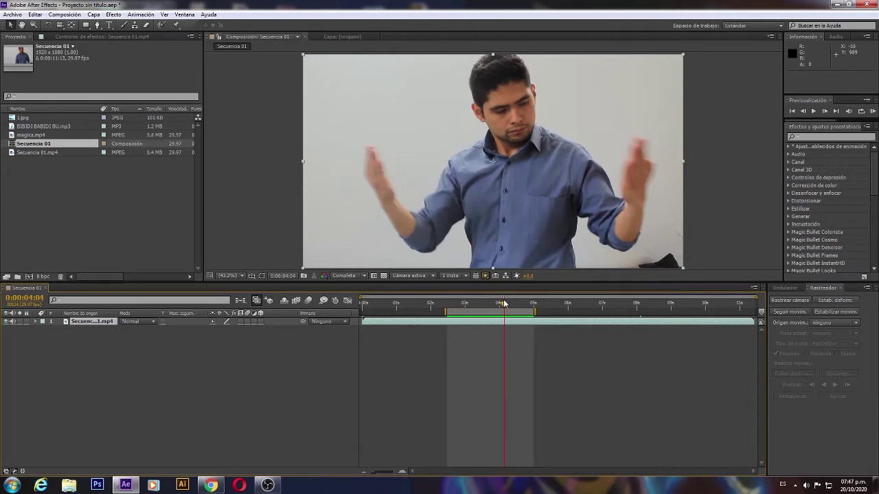
click(35, 15)
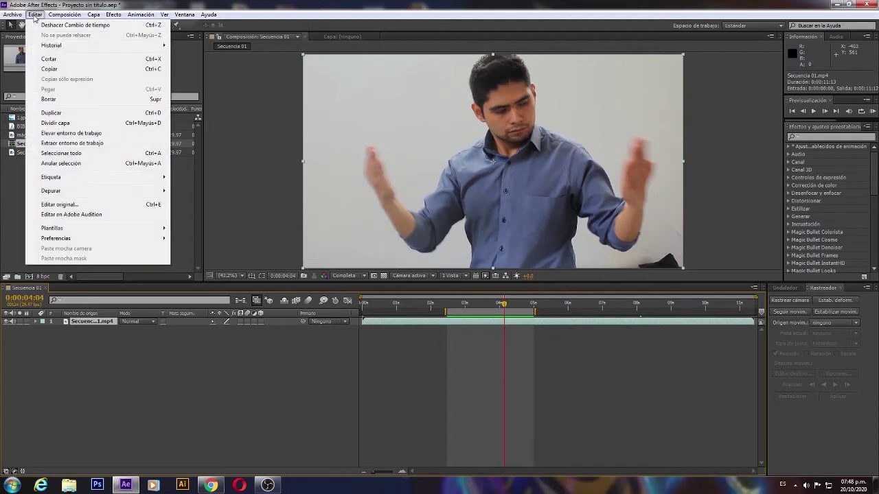
click(55, 123)
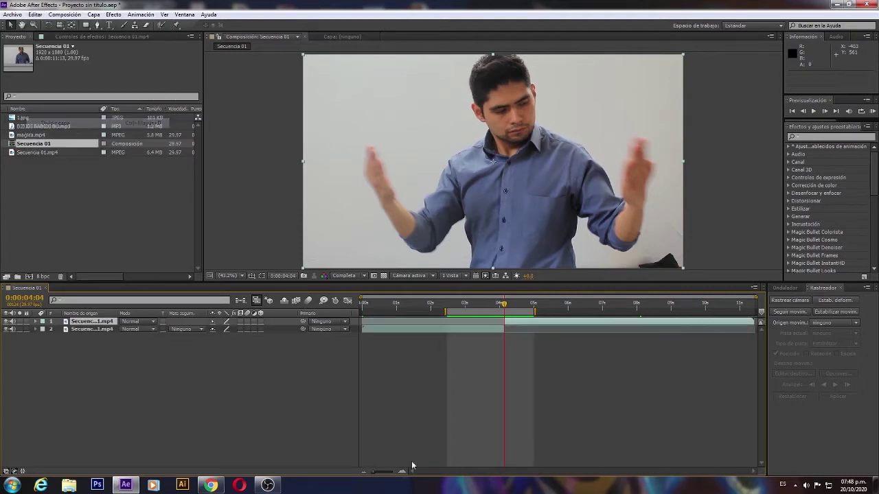
Freeze the frame of the second half of the split clip at 0:00:04:04.
right_click(506, 322)
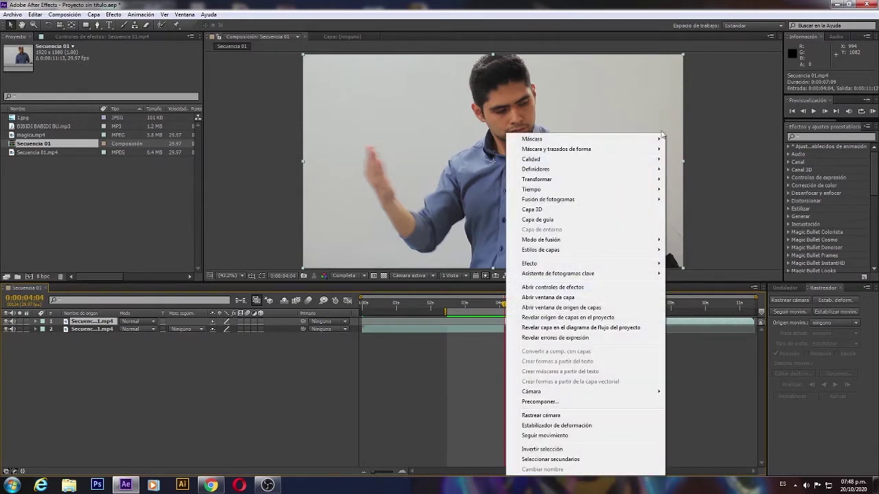
mouse_move(608, 189)
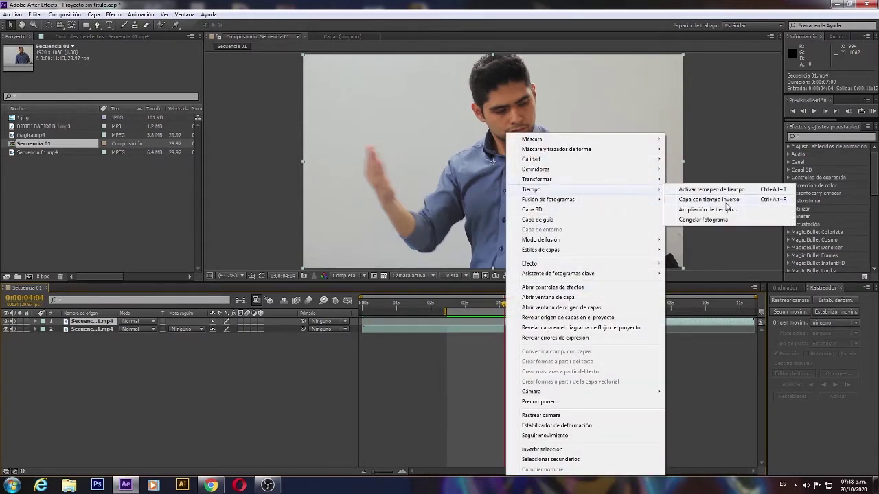
click(703, 220)
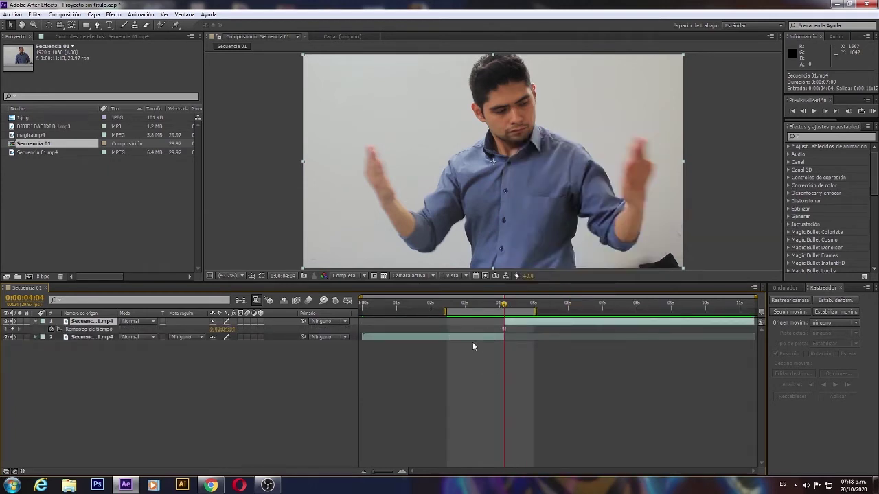
Enlarge the composition view and start a Pen mask on the frozen layer from the man's right armpit around the lower torso edges.
drag(474, 304, 504, 305)
drag(415, 283, 450, 371)
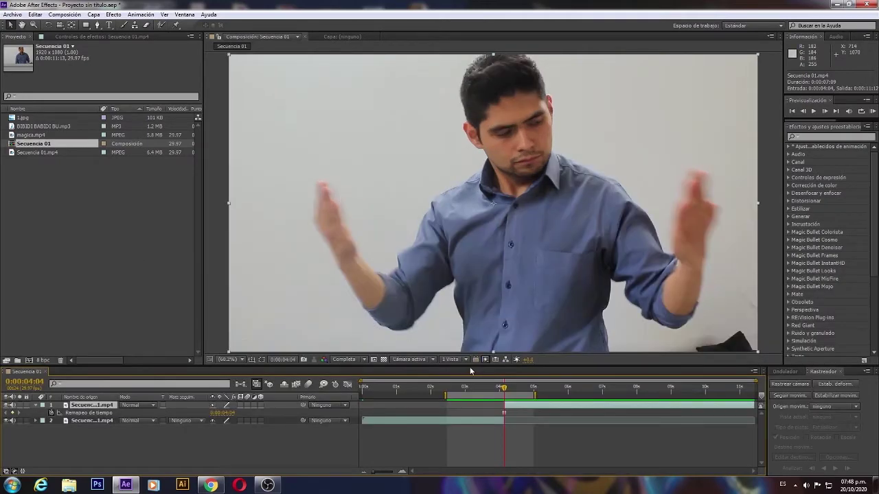
drag(468, 365, 453, 398)
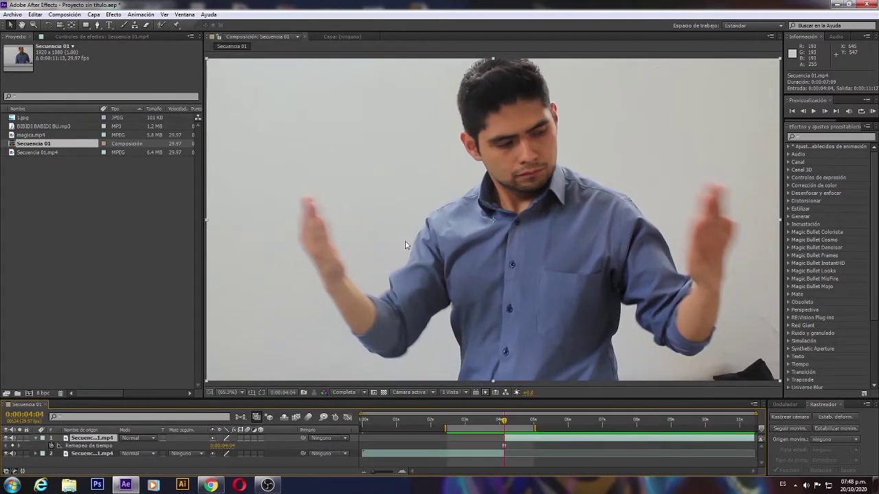
click(96, 25)
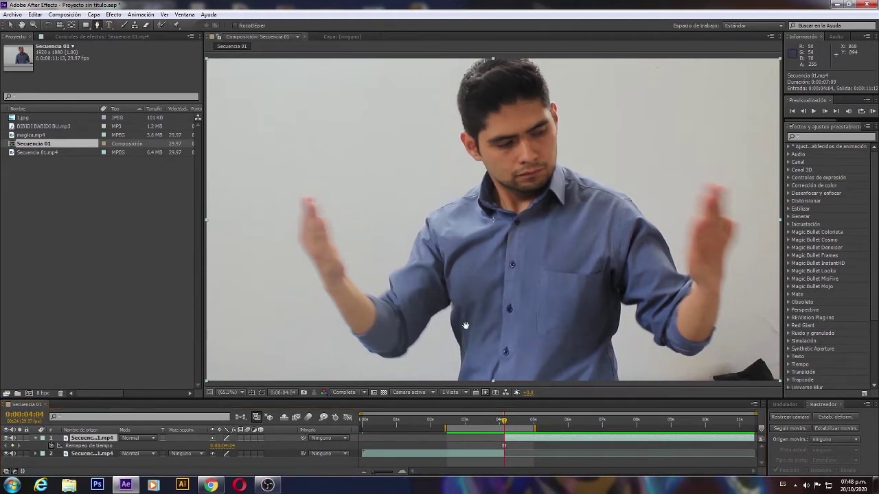
drag(465, 328, 475, 264)
scroll(469, 284, up, 3)
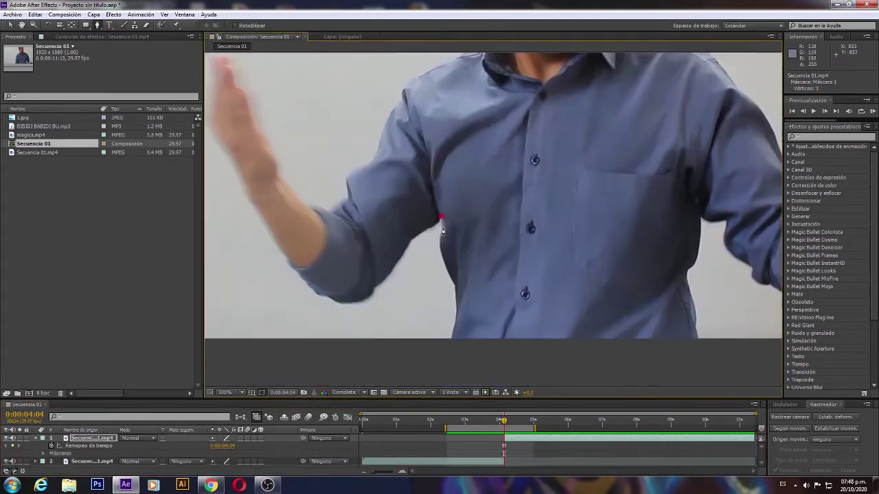
click(457, 317)
click(451, 340)
click(697, 342)
click(694, 310)
click(698, 252)
Continue the mask from his left armpit along the underside of the sleeve and up the outer left forearm.
drag(698, 252, 496, 258)
click(525, 229)
click(636, 287)
click(643, 258)
click(658, 152)
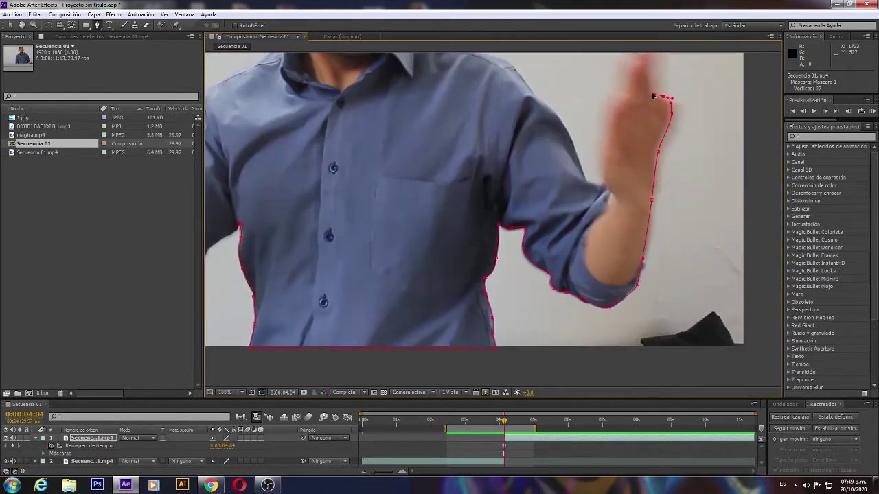
Trace the mask around his left hand, back down the inner forearm and up over the left shoulder.
drag(663, 98, 649, 169)
click(637, 122)
click(607, 174)
click(587, 243)
click(546, 190)
click(488, 131)
click(446, 122)
Continue the mask up his neck and left ear and over the top of the hair, working at 200% magnification.
drag(395, 89, 522, 206)
click(530, 158)
click(525, 98)
drag(525, 98, 617, 345)
scroll(616, 346, down, 1)
click(228, 392)
click(249, 333)
click(493, 180)
click(441, 118)
click(247, 165)
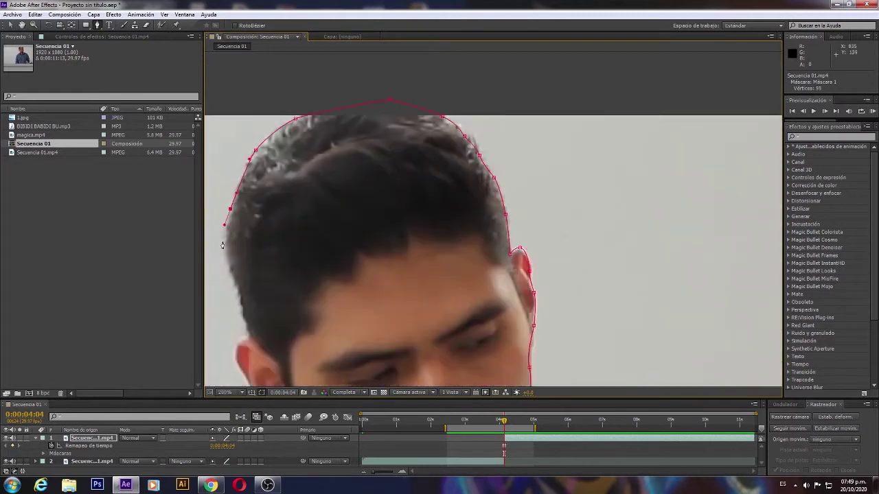
Trace the mask down the other side of his head, around the right ear to the neck.
click(227, 262)
drag(250, 341, 403, 207)
click(412, 248)
drag(453, 331, 501, 165)
Extend the mask along his right shoulder and down the upper arm to the crook of the elbow.
drag(444, 210, 429, 218)
click(365, 255)
click(332, 283)
click(331, 305)
click(303, 343)
drag(429, 344, 534, 163)
click(393, 218)
click(364, 260)
click(330, 283)
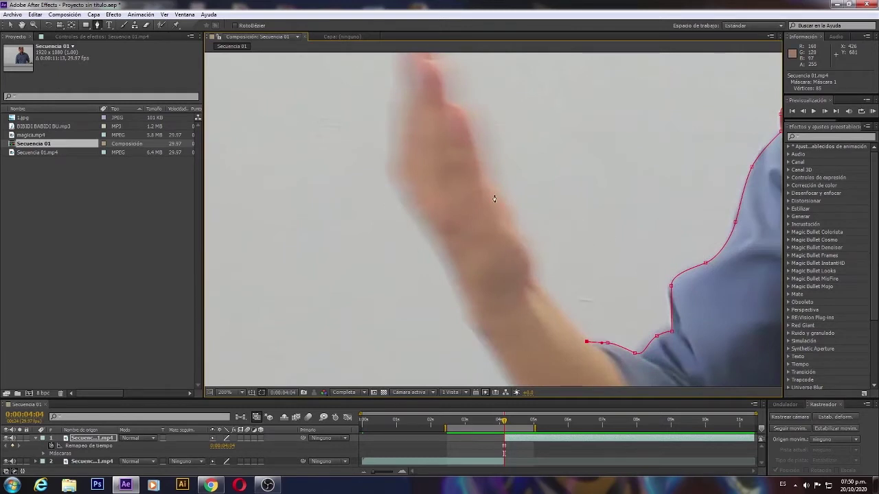
Trace the mask along his inner right forearm and past the wrist.
mouse_move(483, 191)
mouse_down()
mouse_move(502, 255)
mouse_move(481, 175)
mouse_up()
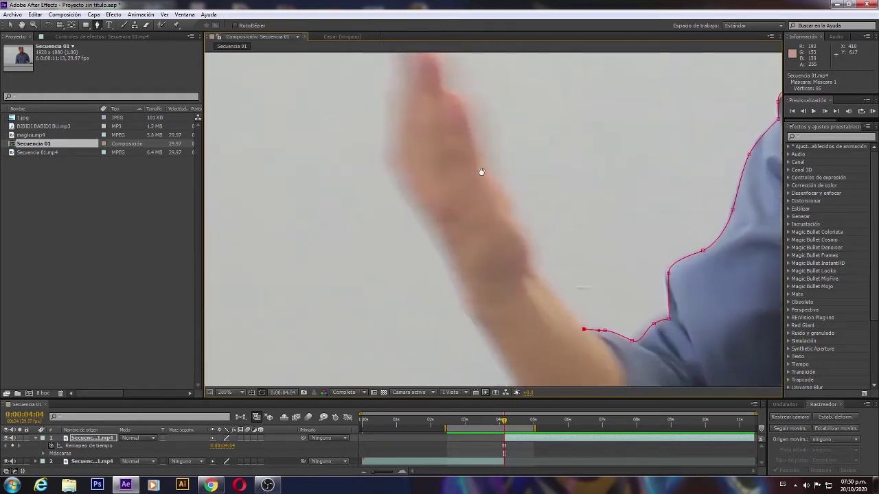
click(547, 287)
click(529, 260)
click(519, 227)
click(506, 201)
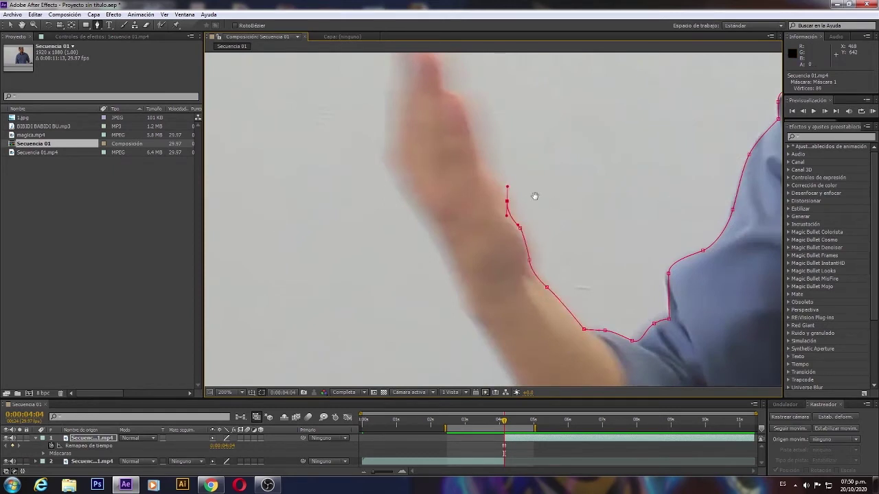
drag(534, 198, 573, 282)
click(530, 246)
click(513, 219)
Trace the mask along the inner edge of his right hand and around the fingertips.
drag(496, 181, 485, 177)
click(480, 174)
mouse_move(480, 144)
mouse_down()
mouse_move(476, 130)
mouse_move(446, 112)
mouse_up()
click(467, 126)
drag(428, 132, 435, 154)
Trace the mask down the outer edge of his right hand and forearm toward the rolled sleeve.
drag(482, 243, 468, 171)
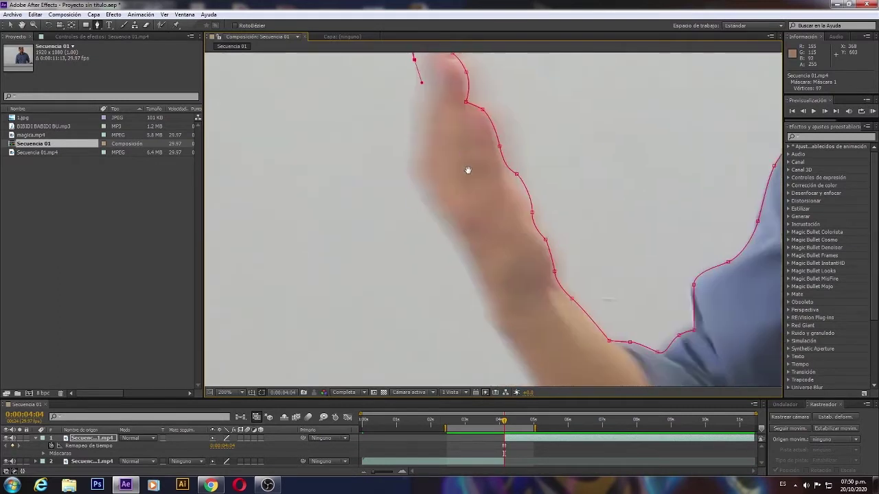
drag(467, 241, 454, 195)
drag(418, 160, 435, 184)
drag(469, 245, 480, 274)
drag(504, 291, 473, 153)
drag(494, 190, 504, 216)
drag(536, 275, 450, 160)
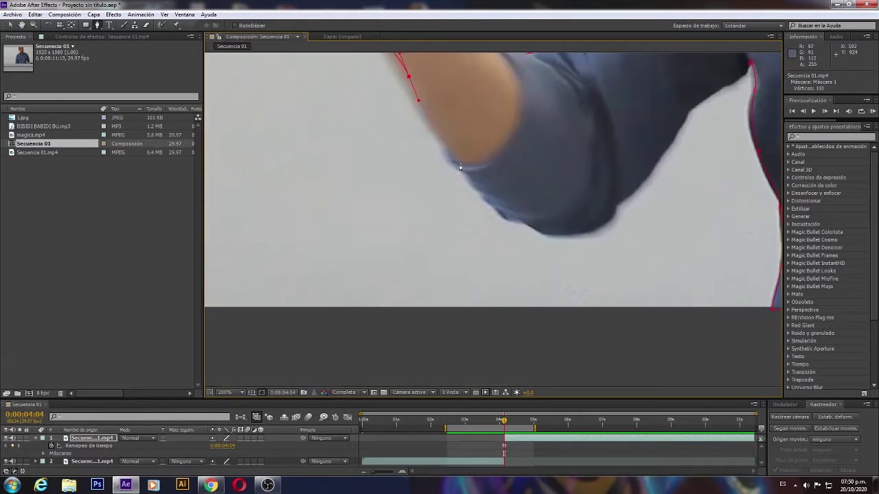
Outline the right sleeve and elbow, and close the mask at the right armpit.
click(447, 146)
click(451, 166)
drag(454, 170, 460, 174)
drag(469, 183, 552, 237)
drag(676, 137, 681, 127)
click(687, 115)
drag(733, 119, 401, 220)
click(400, 221)
click(407, 217)
scroll(406, 217, down, 5)
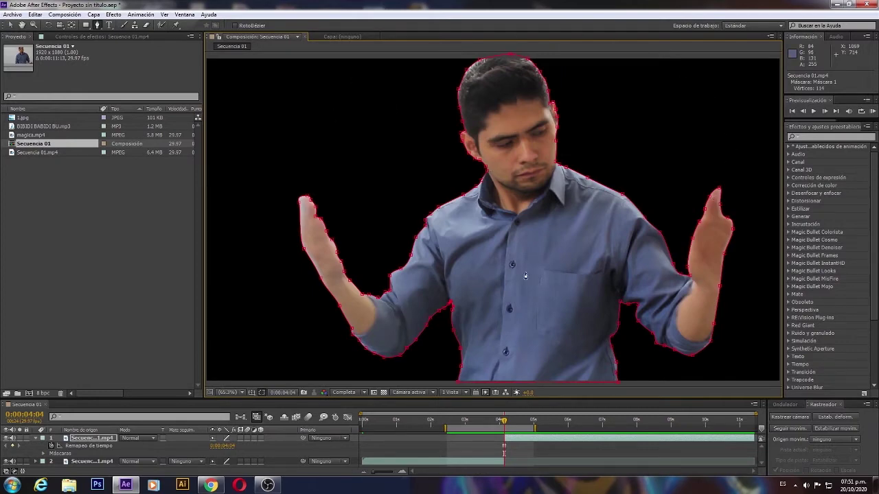
Shrink the composition view and add the 1.jpg background below both video layers in the timeline.
drag(203, 398, 220, 324)
click(11, 26)
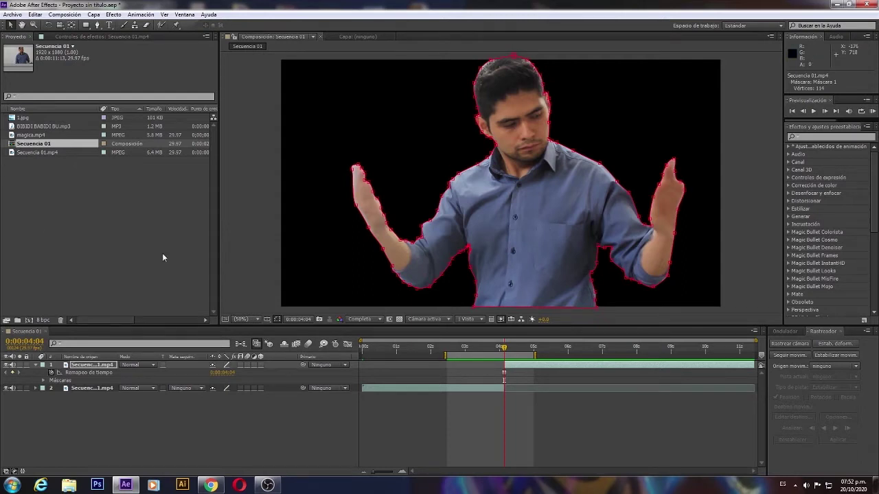
drag(24, 120, 114, 412)
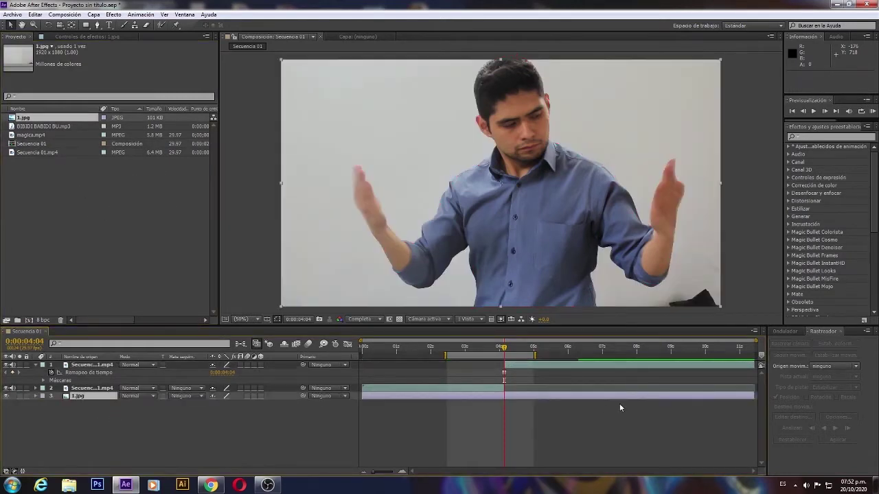
Inspect the 1.jpg background with the video layers hidden, and preview the composition with all layers.
click(6, 365)
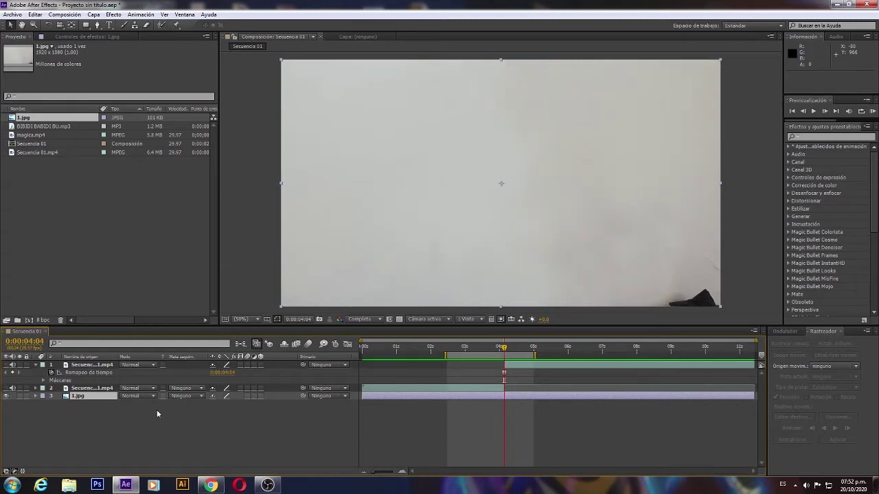
click(81, 396)
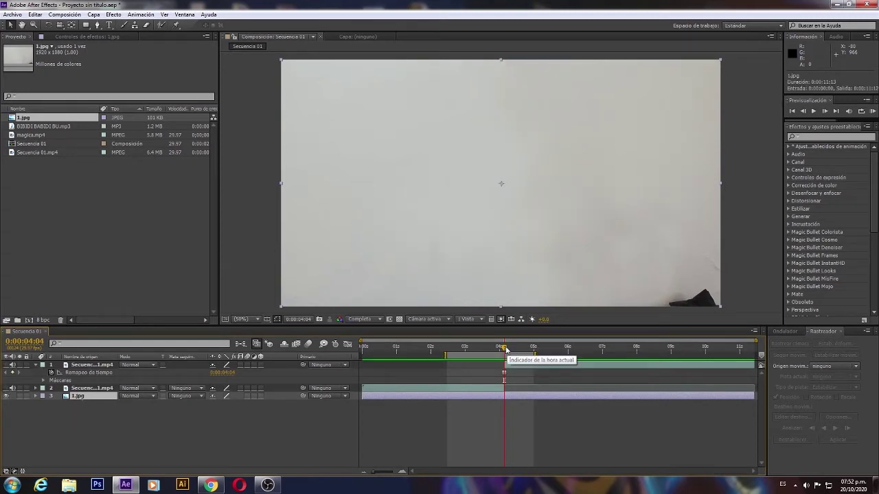
mouse_move(501, 350)
mouse_down()
mouse_move(631, 350)
mouse_move(492, 350)
mouse_up()
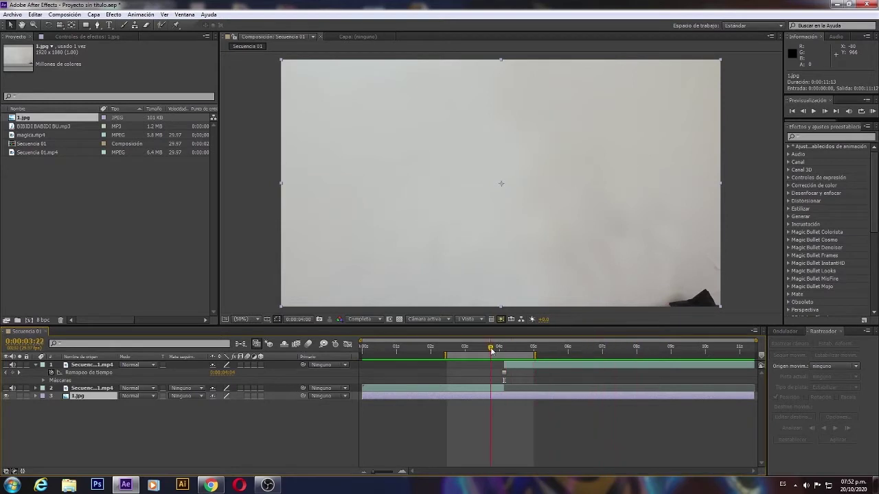
key(KP_0)
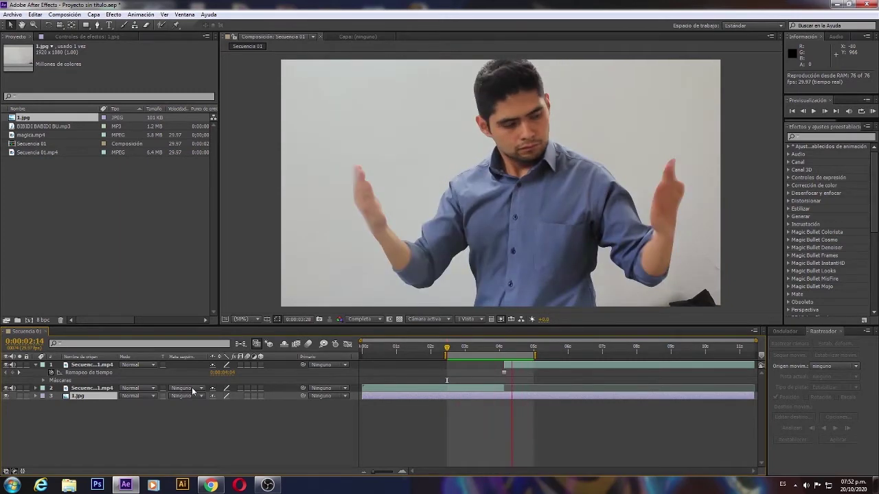
key(space)
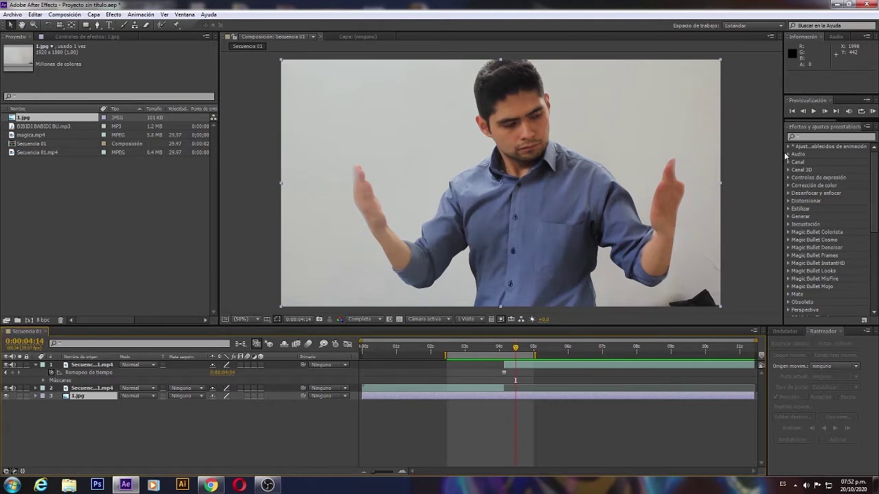
Search the effects for "cc s" and apply CC Scatterize to the masked frozen layer.
drag(784, 150, 602, 167)
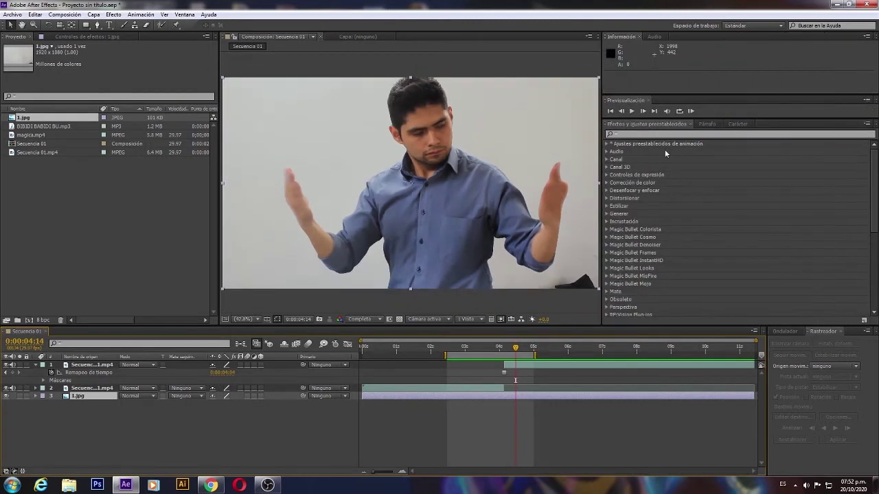
click(643, 133)
click(623, 134)
text(cc s)
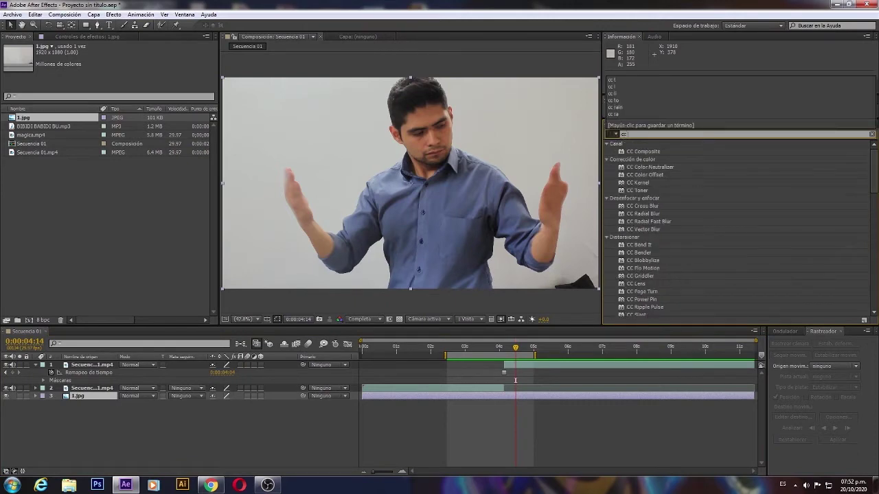
click(649, 232)
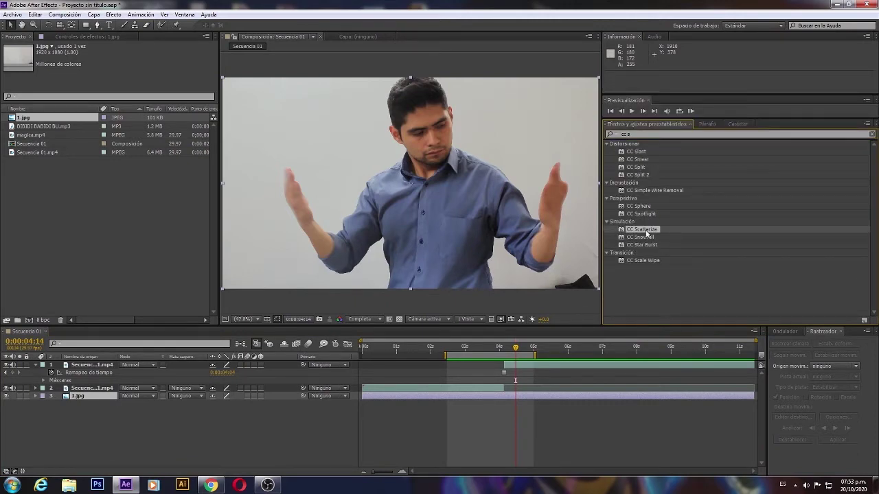
click(518, 366)
drag(635, 237, 516, 365)
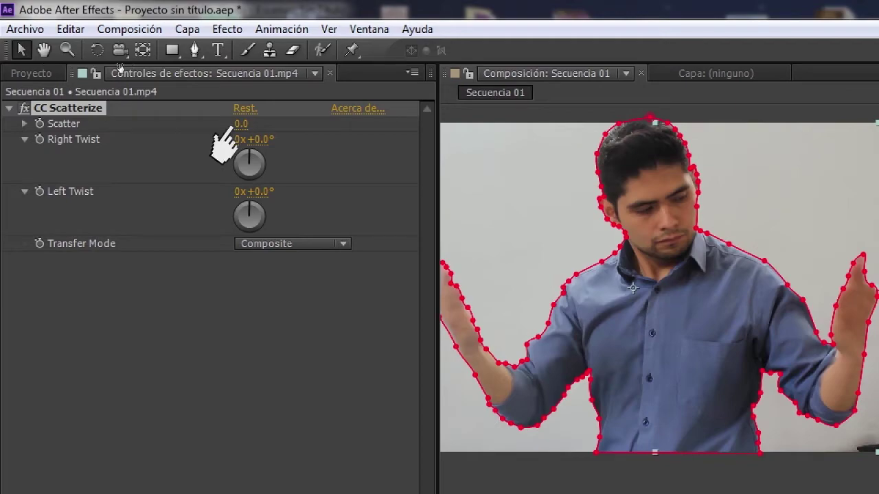
Try a Scatter of 154 and a Left Twist of 246° in CC Scatterize, and undo the trial.
drag(232, 130, 237, 130)
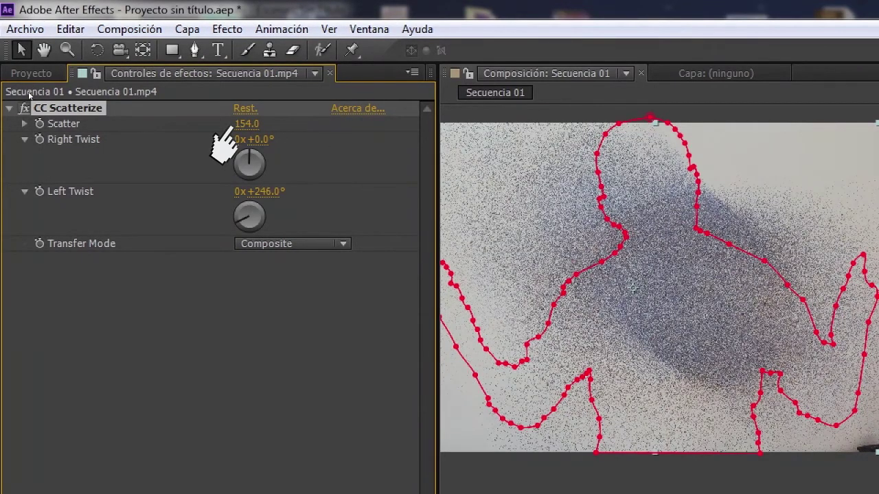
key(ctrl+z)
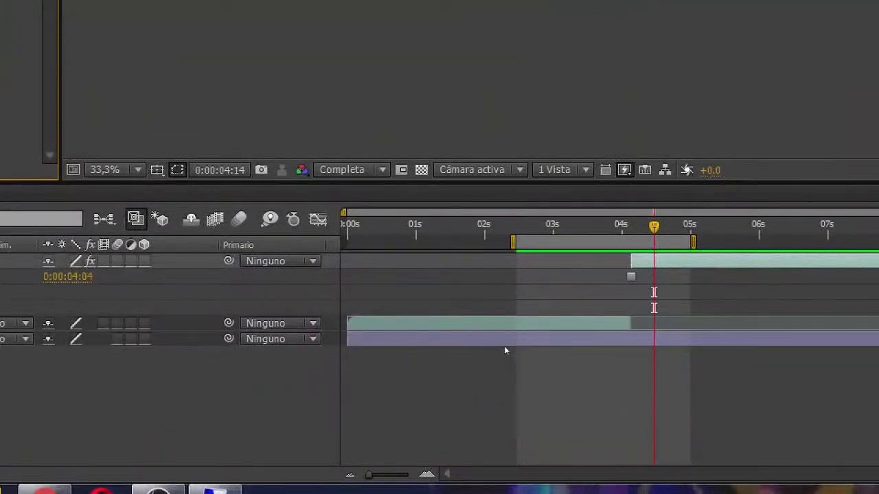
Keyframe Scatter at 0.0 at 0:00:04:04 and raise it to about 1221 at a later point in the timeline.
click(628, 226)
key(Page_Down)
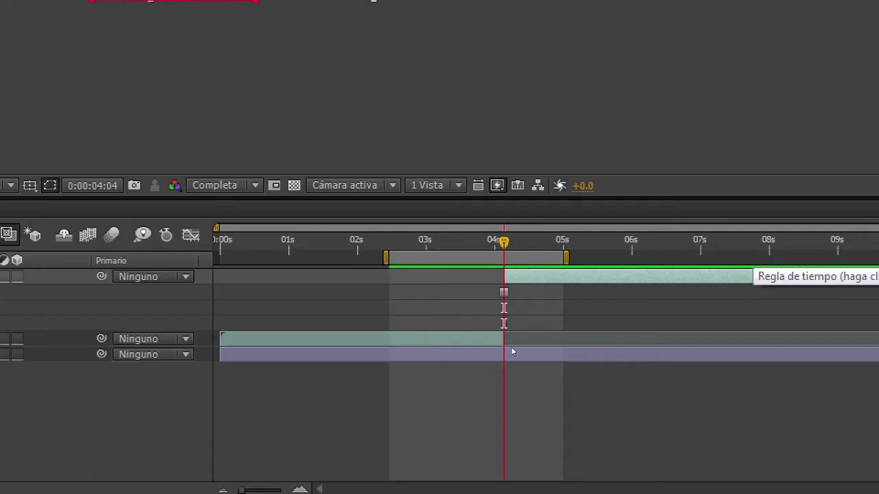
drag(506, 351, 638, 355)
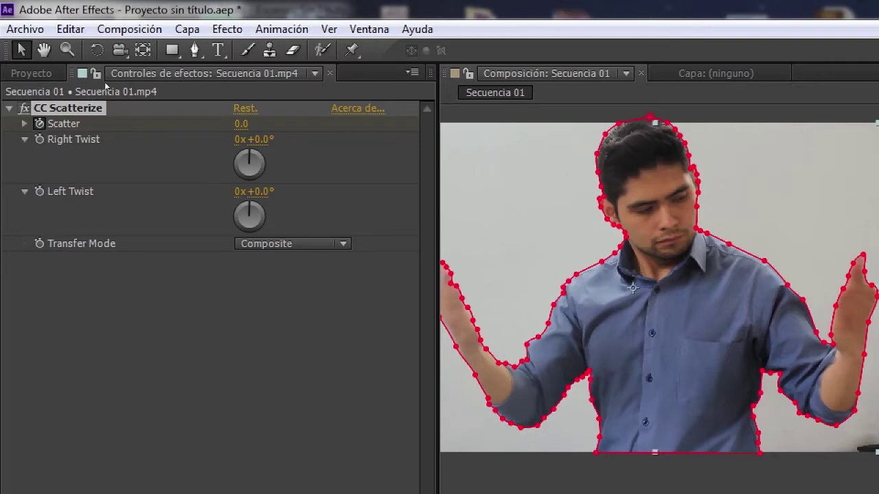
drag(237, 124, 486, 67)
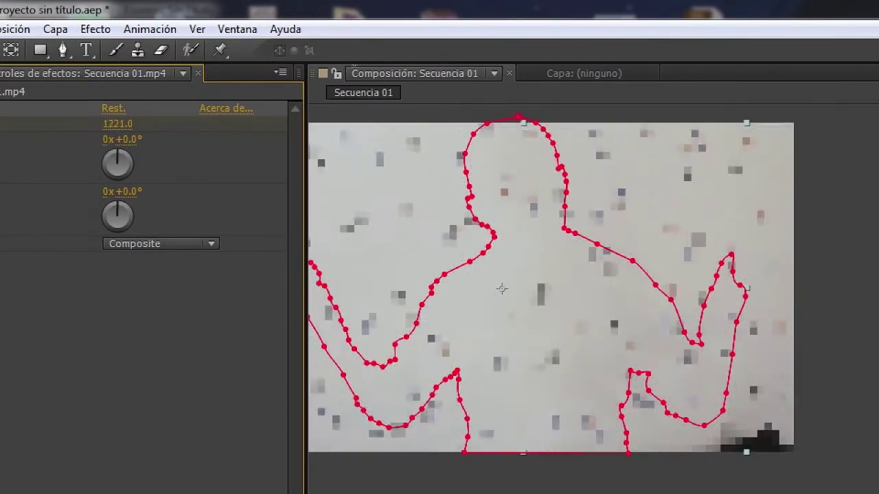
Preview the scatter animation of the masked frozen layer in the Secuencia 01 composition.
drag(354, 67, 407, 67)
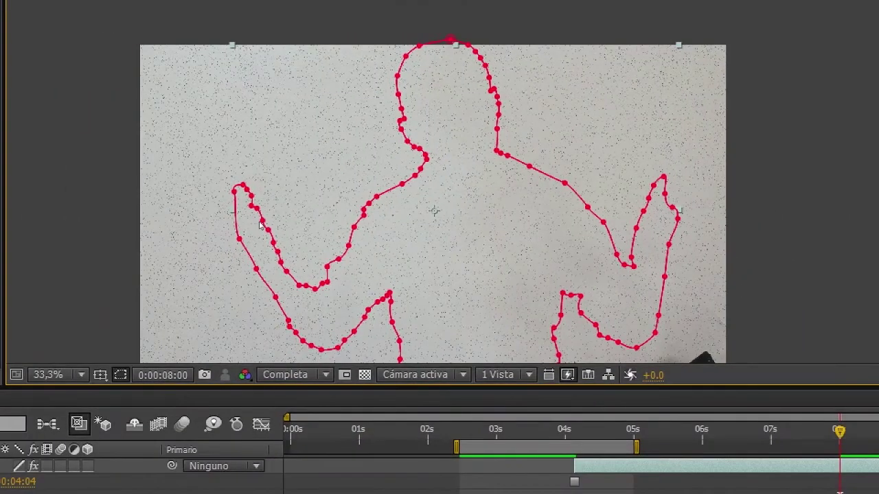
key(KP_0)
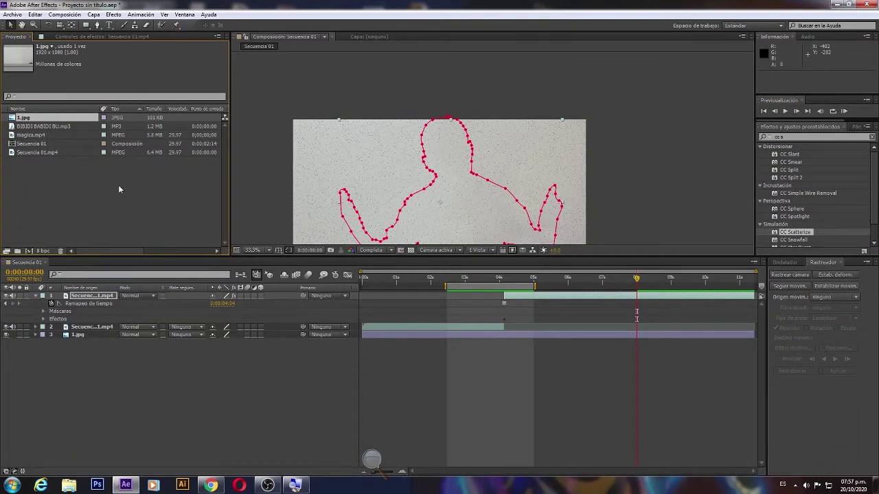
Create a new composition from magica.mp4, enlarge the viewer area and preview the clip.
click(28, 137)
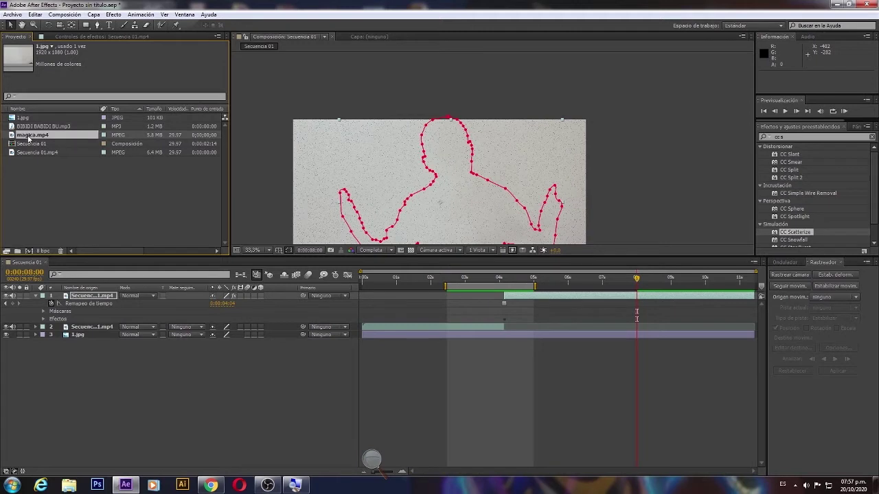
drag(28, 137, 30, 252)
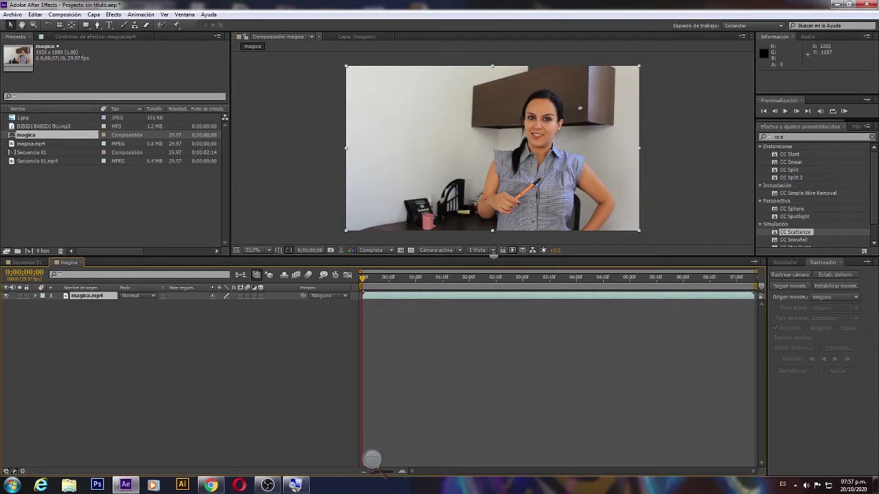
drag(493, 255, 481, 339)
key(KP_0)
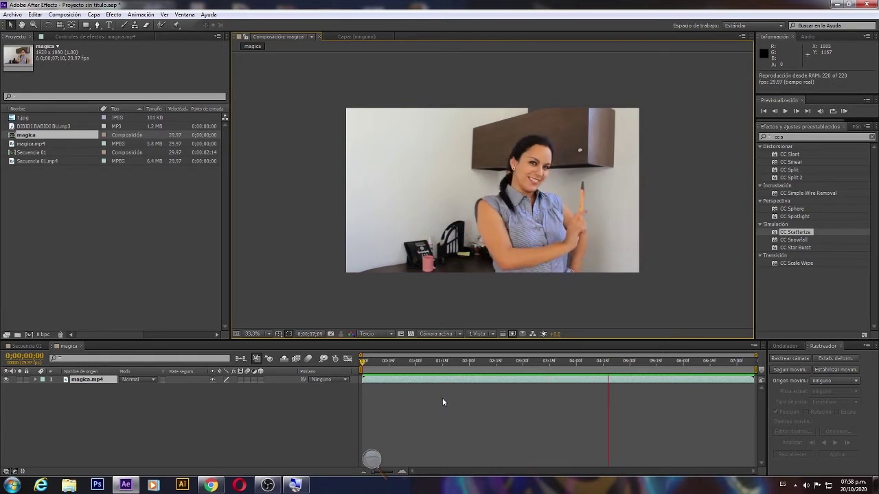
key(space)
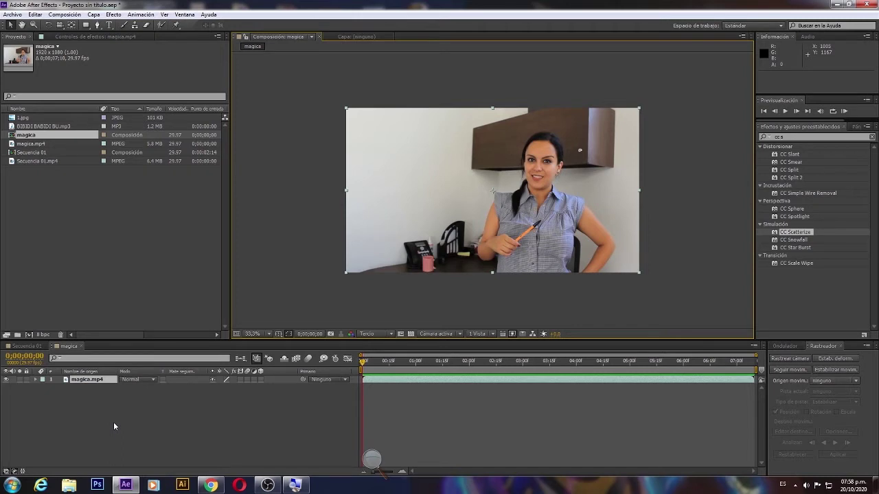
Add a white 1920 × 1080 px solid named "cc particle world" to the magica composition.
click(93, 14)
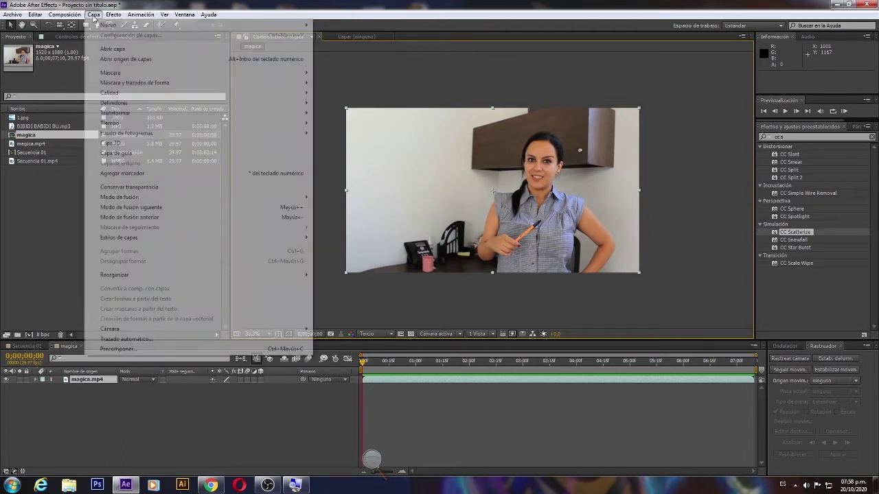
mouse_move(118, 29)
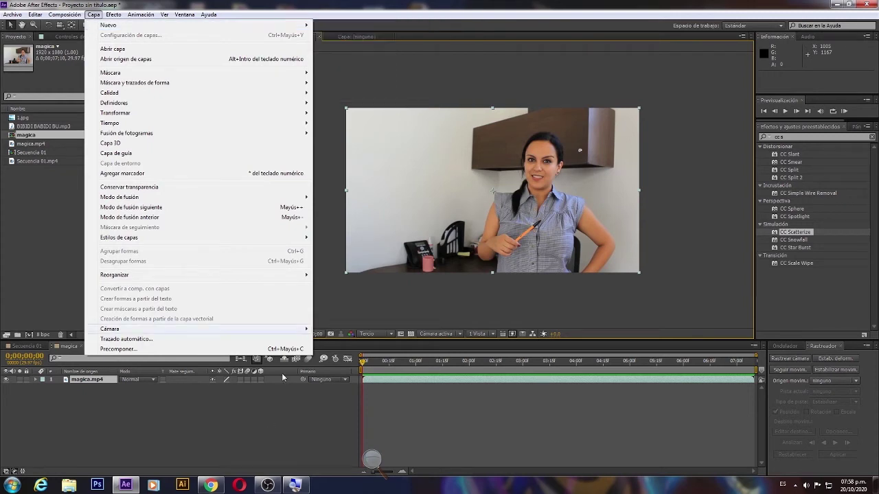
click(233, 449)
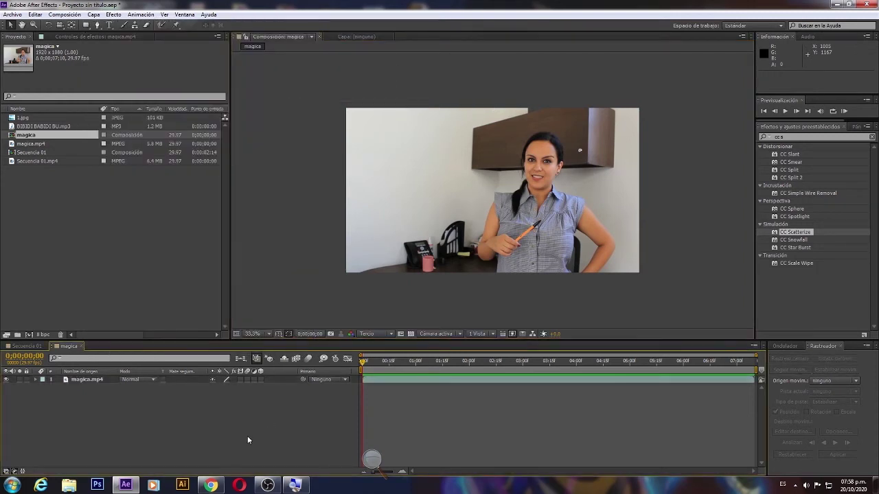
key(ctrl+y)
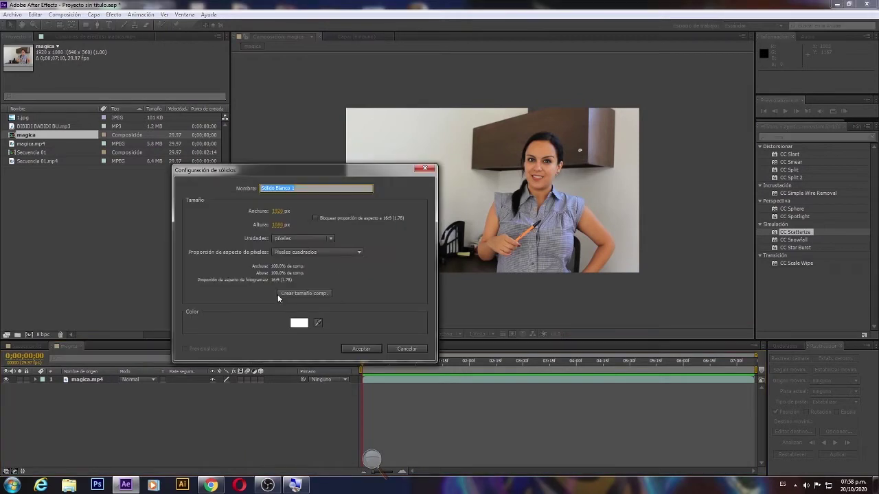
text(cc particle world)
click(352, 348)
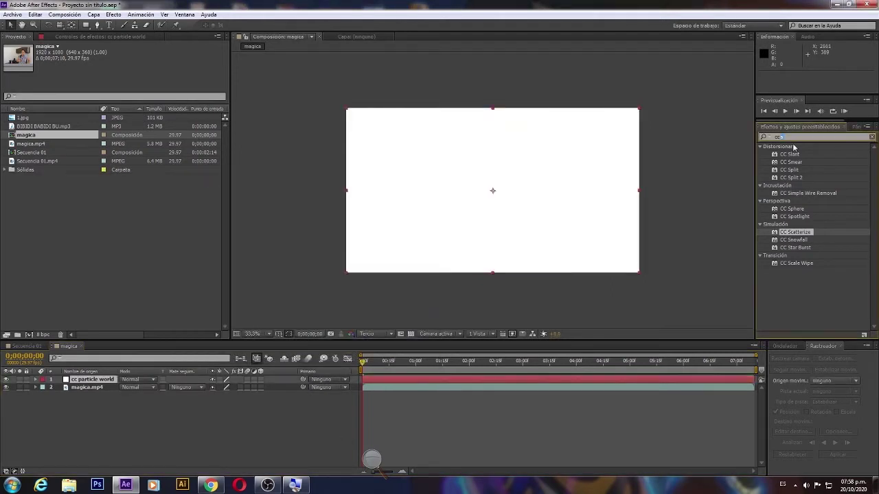
Search the effects for "cc part", apply CC Particle World to the white solid and enlarge the viewer.
text(part)
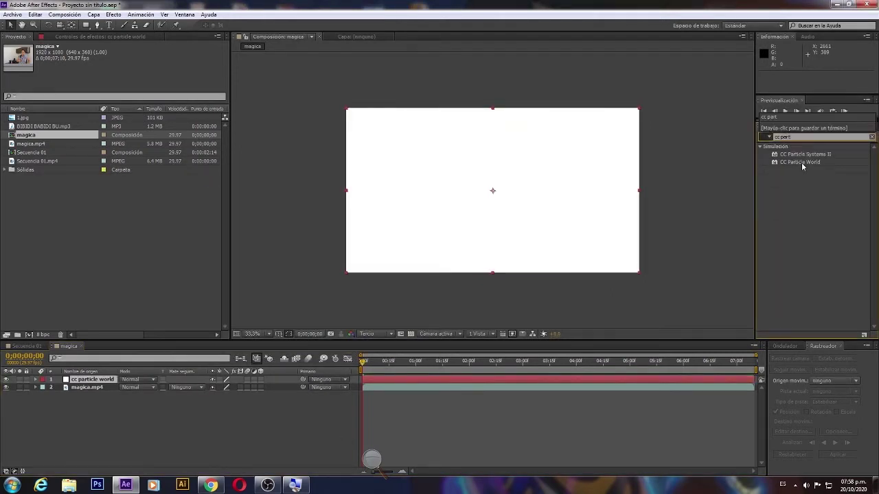
drag(802, 164, 539, 170)
drag(231, 340, 214, 380)
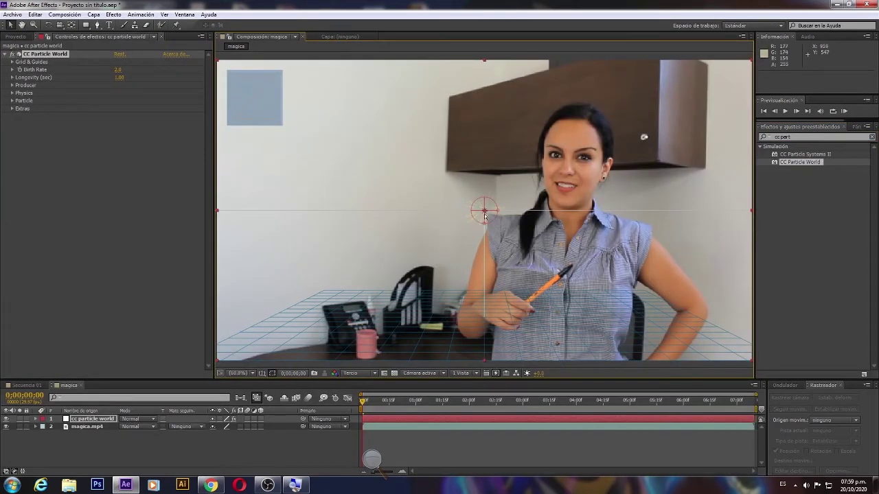
Go to 0;00;02;00 and move the particle producer up to the tip of the woman's raised pen.
drag(485, 212, 485, 218)
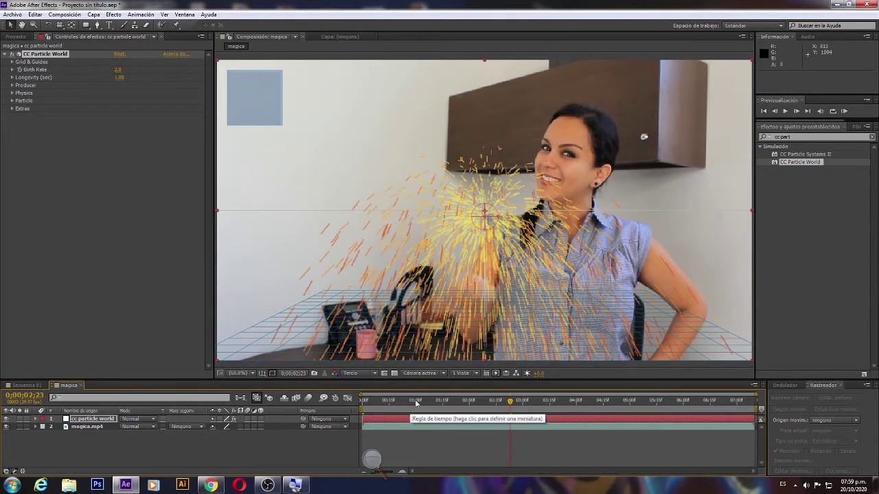
drag(419, 403, 469, 402)
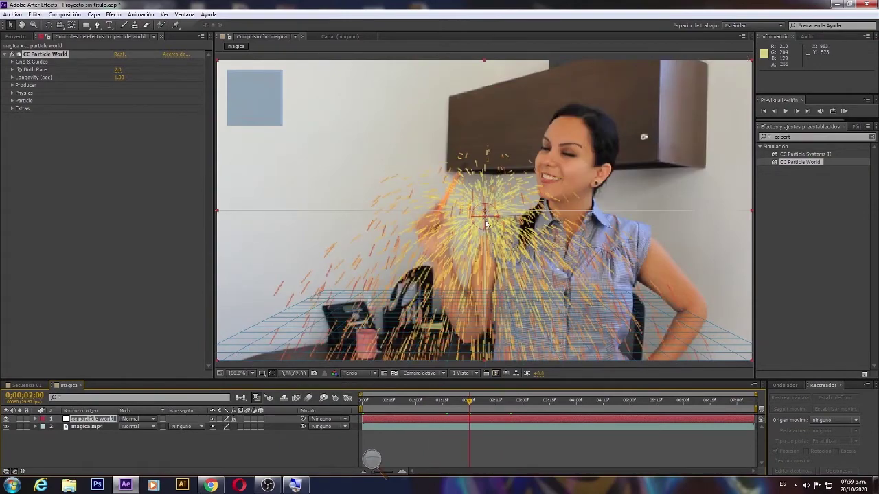
drag(486, 221, 466, 161)
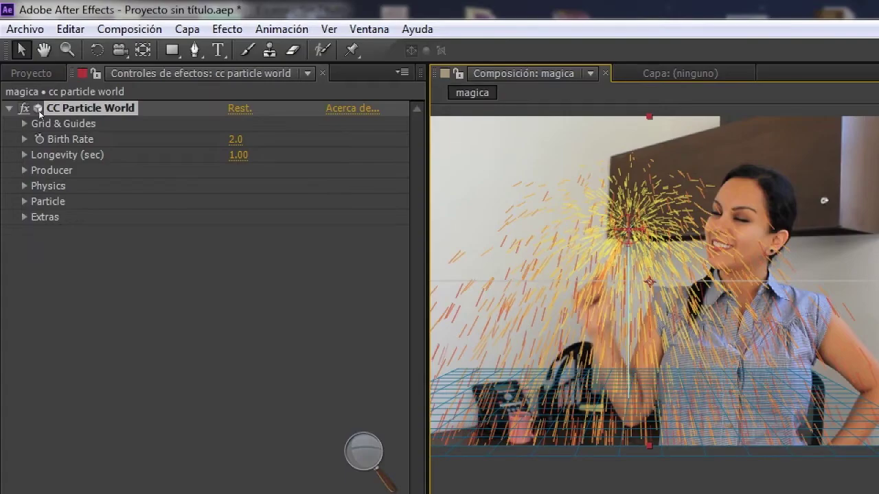
Set the CC Particle World Birth Rate to 1.8 and its Physics Animation to Viscouse.
click(236, 139)
text(1.85)
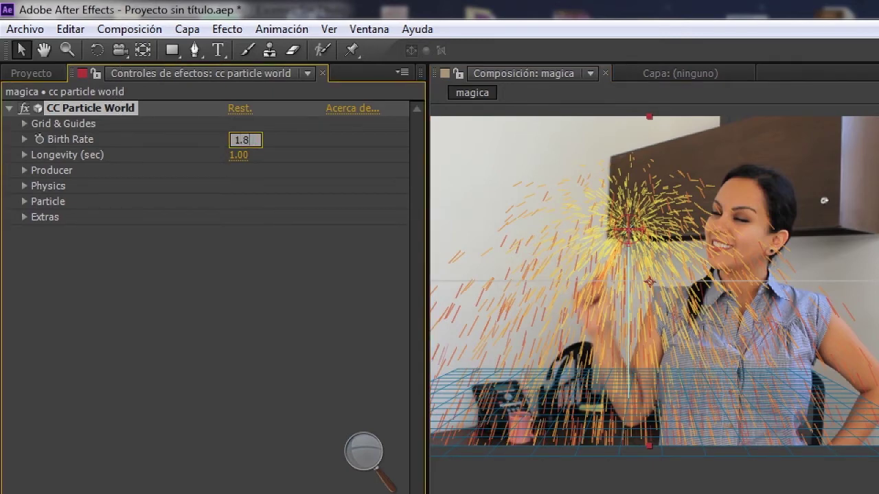
key(Return)
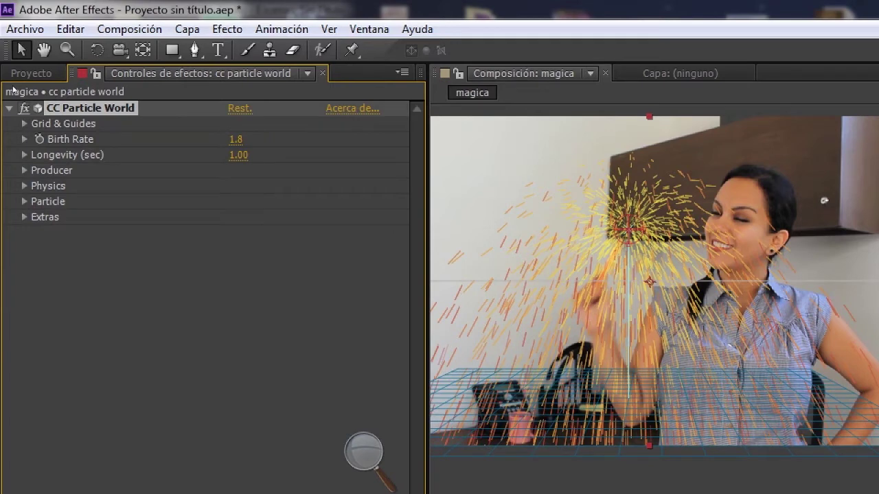
click(24, 186)
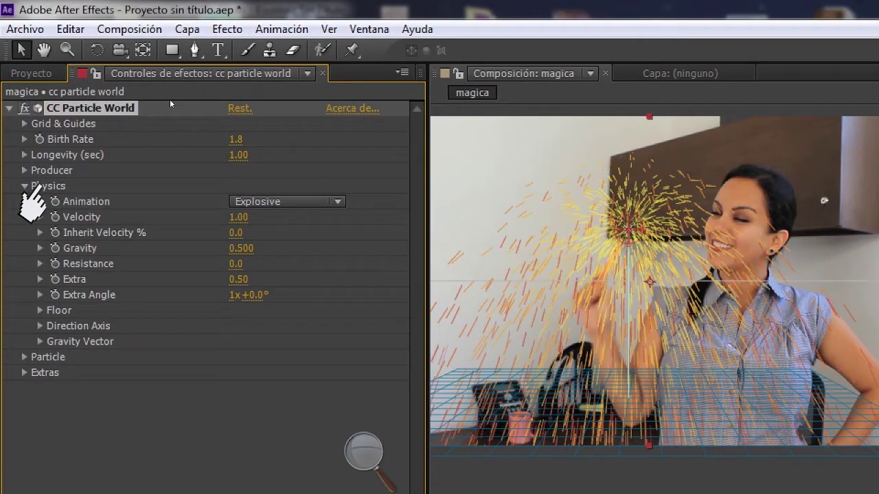
click(287, 202)
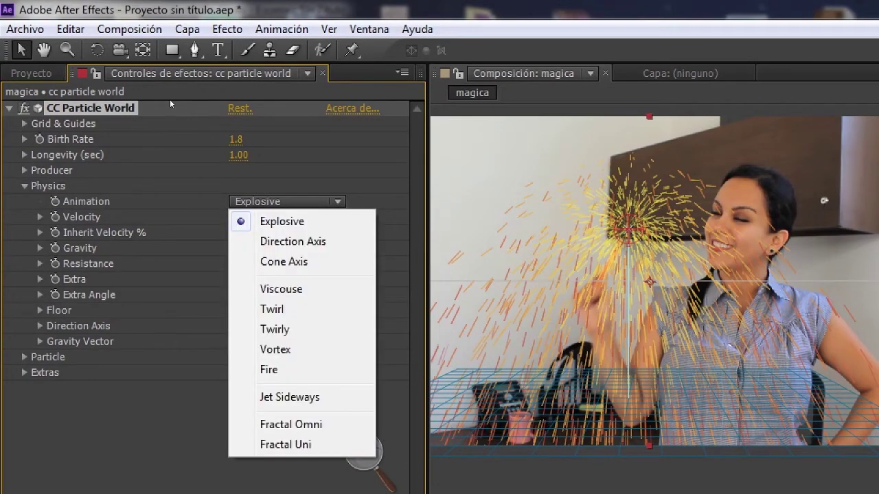
key(Return)
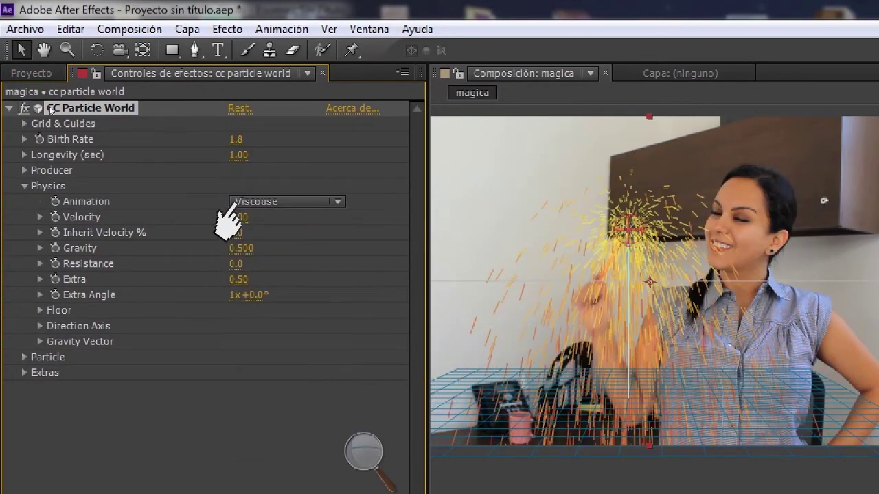
Set the particles' Velocity to 0.22 and Gravity to 0.130 in the Physics settings.
click(238, 217)
text(.22)
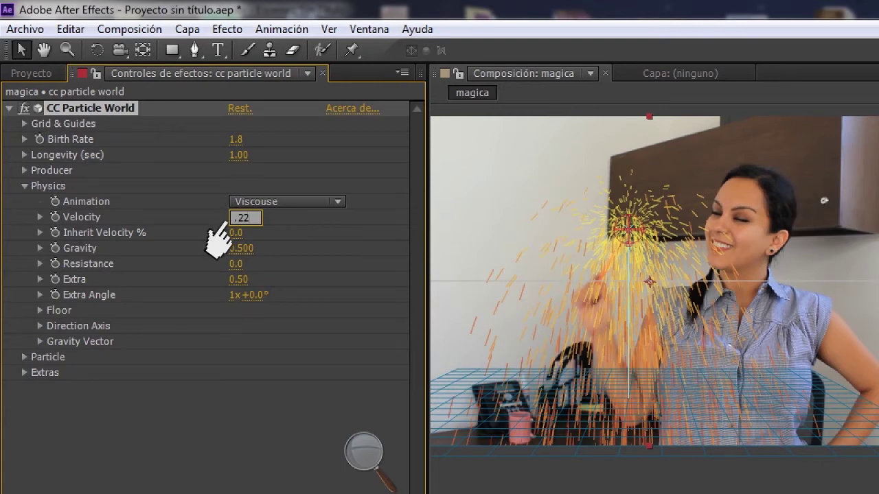
click(118, 110)
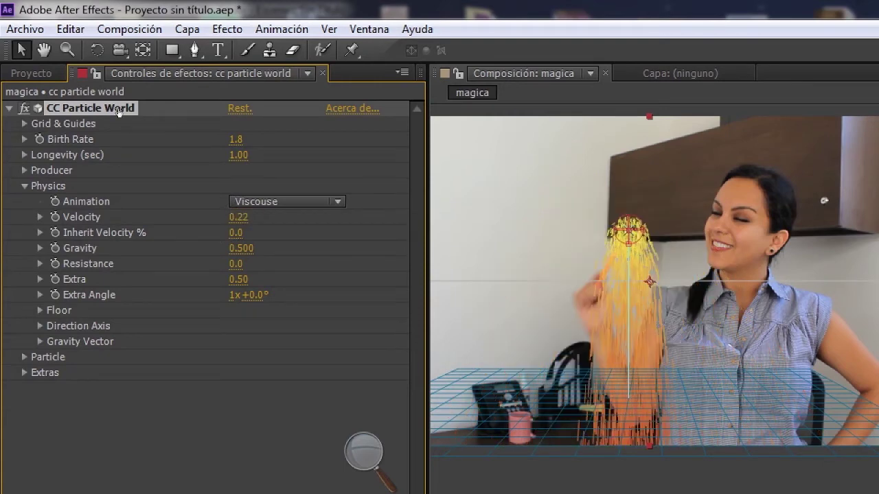
click(239, 249)
text(0.130)
key(Return)
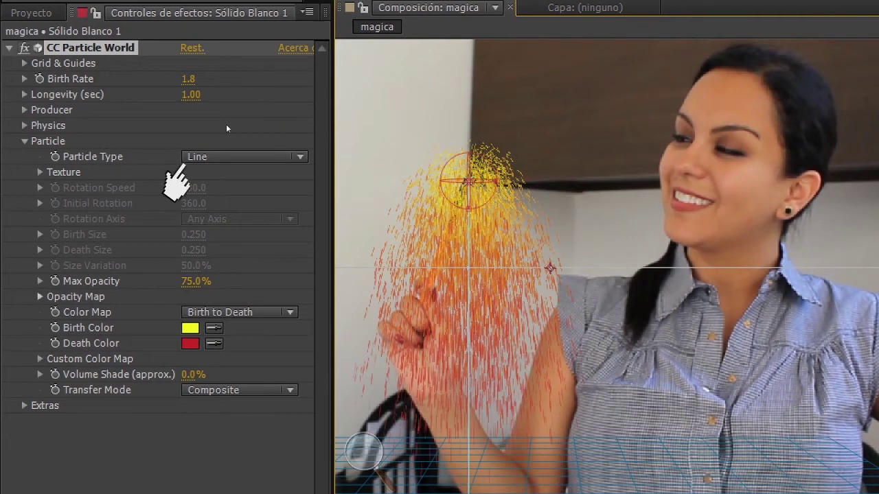
Try the Star and Motion Polygon particle types, choose Textured Square and expand its Texture settings.
click(220, 157)
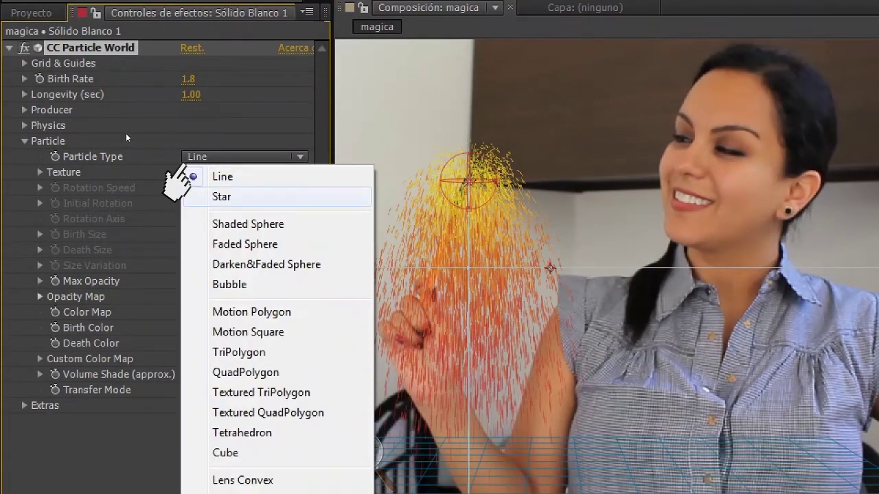
click(199, 196)
click(219, 157)
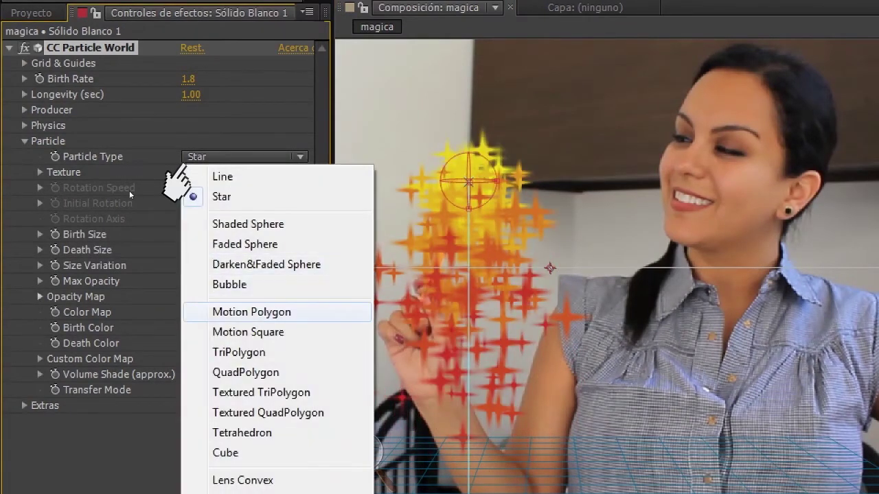
click(206, 312)
click(220, 157)
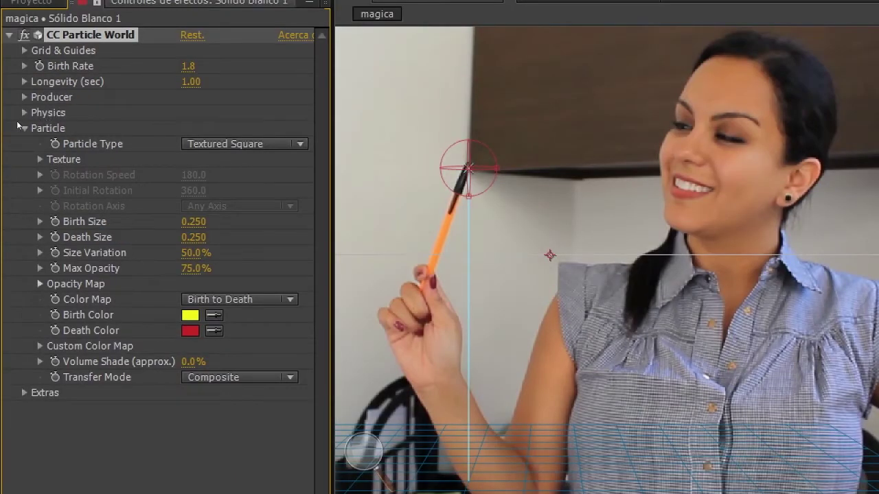
click(40, 160)
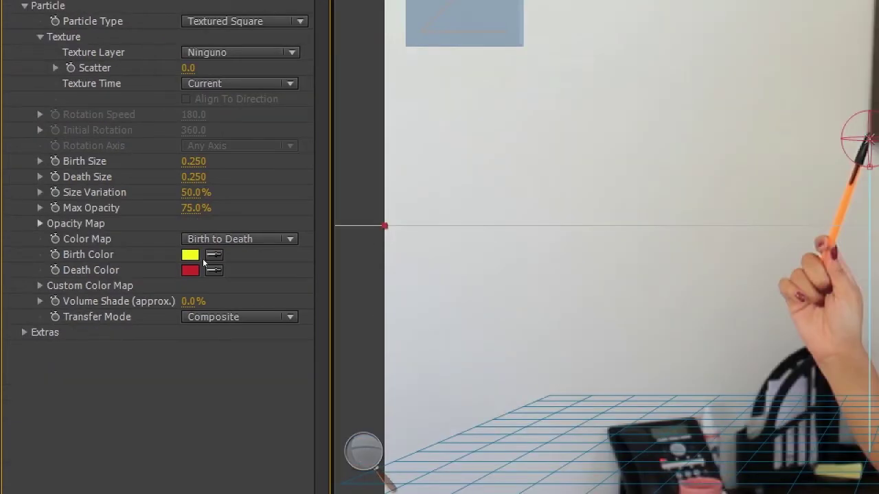
Create a new square composition named "particula" with a width of 500 px.
key(ctrl+k)
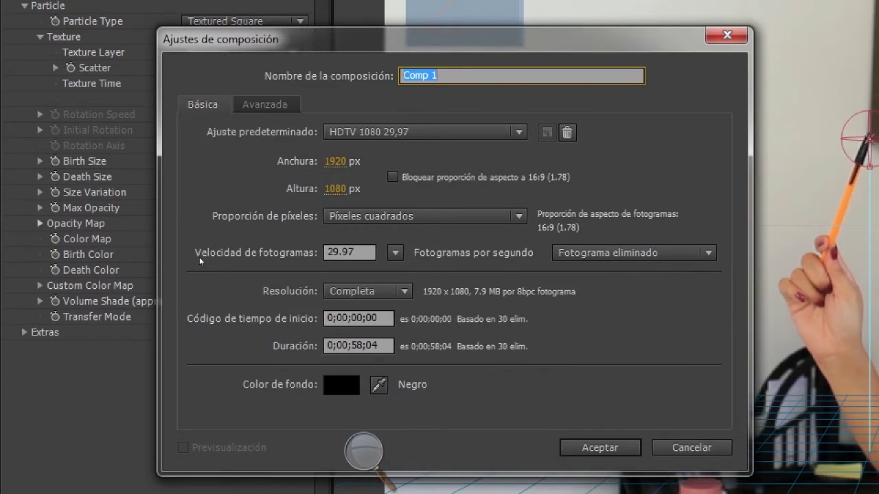
text(particula)
key(Tab)
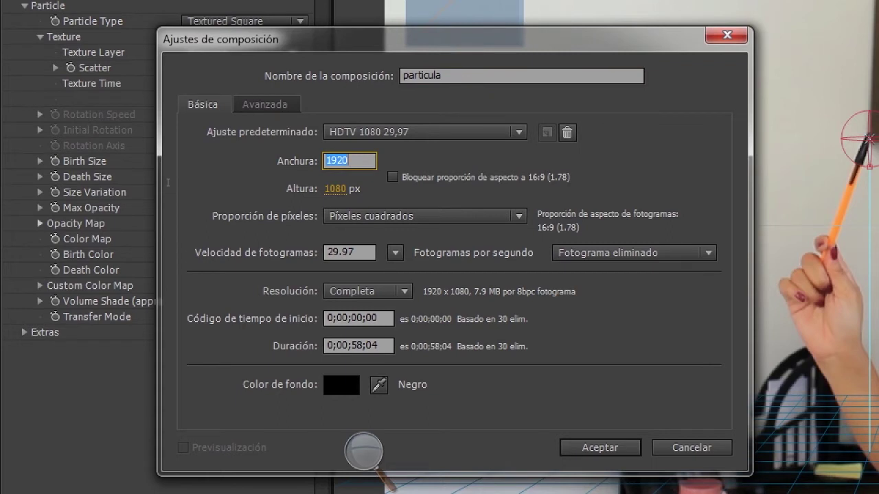
text(500)
key(Tab)
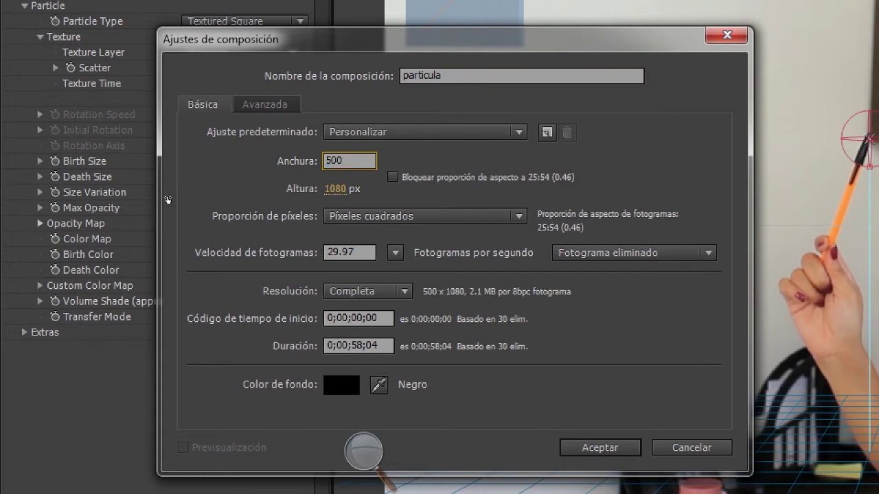
key(Return)
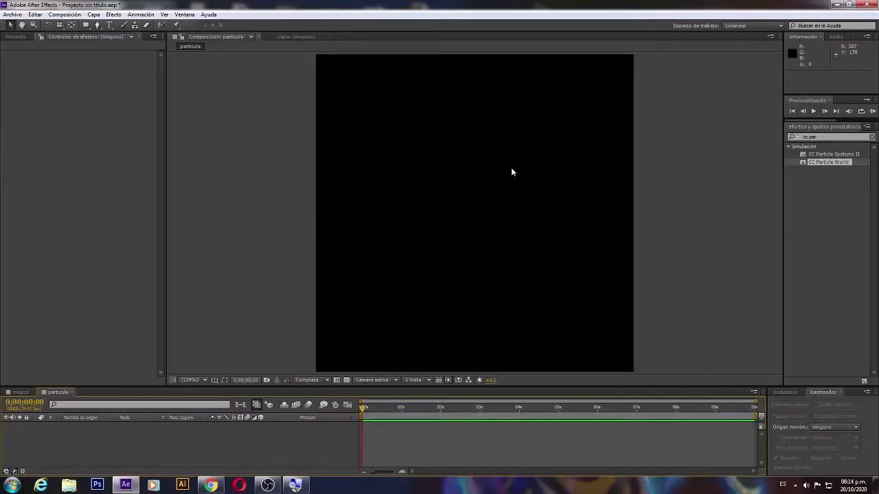
Draw a closed four-pointed star with the Pen tool, its points reaching the edges of the particula composition.
click(97, 25)
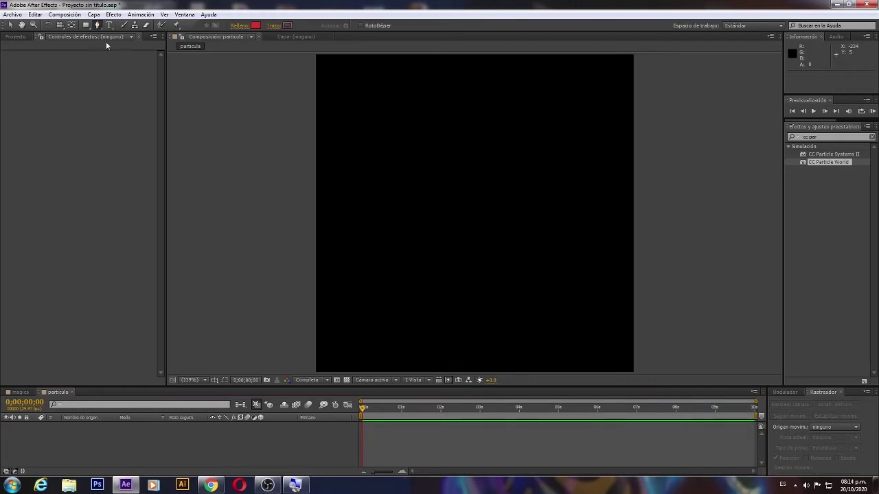
click(462, 57)
click(437, 191)
click(317, 201)
click(463, 372)
click(458, 204)
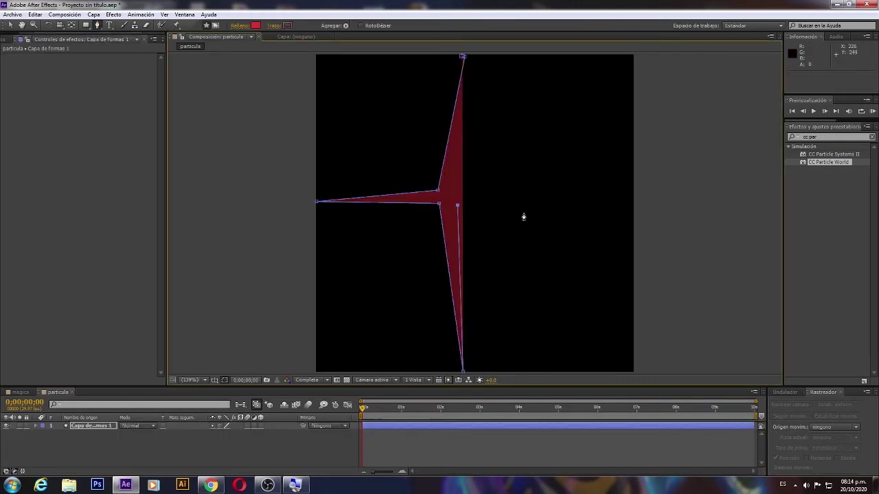
click(633, 202)
click(462, 187)
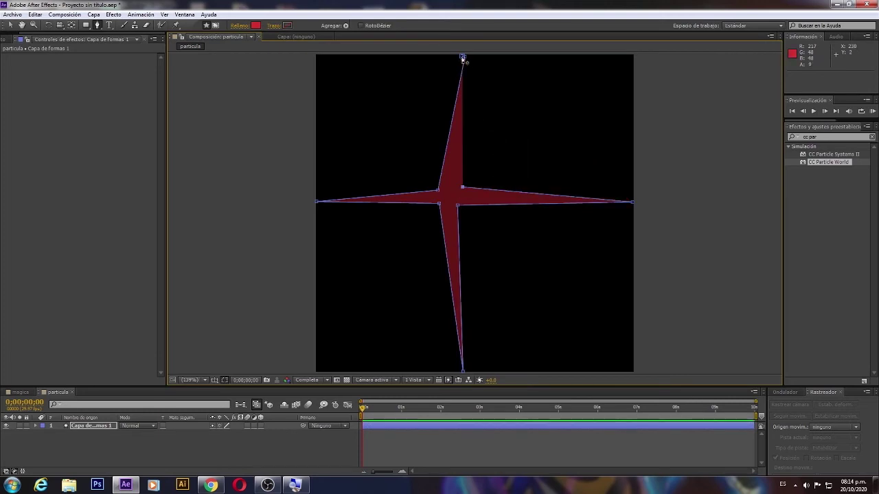
click(463, 58)
Set the star shape's fill colour to white.
click(255, 26)
click(234, 92)
key(Return)
click(11, 25)
click(93, 426)
click(257, 25)
click(441, 146)
Adjust the star's inner vertices and upper point so that its four arms are slim and even.
drag(458, 205, 474, 205)
drag(439, 204, 456, 206)
drag(437, 190, 476, 206)
drag(463, 57, 457, 67)
key(g)
click(456, 66)
key(v)
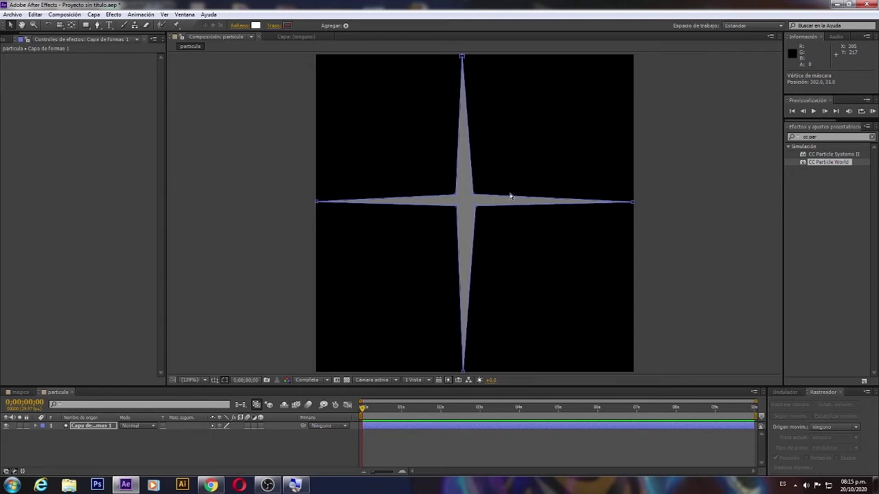
Show the rulers and place a horizontal guide at about 230 px and a vertical guide through the star's centre.
key(ctrl+r)
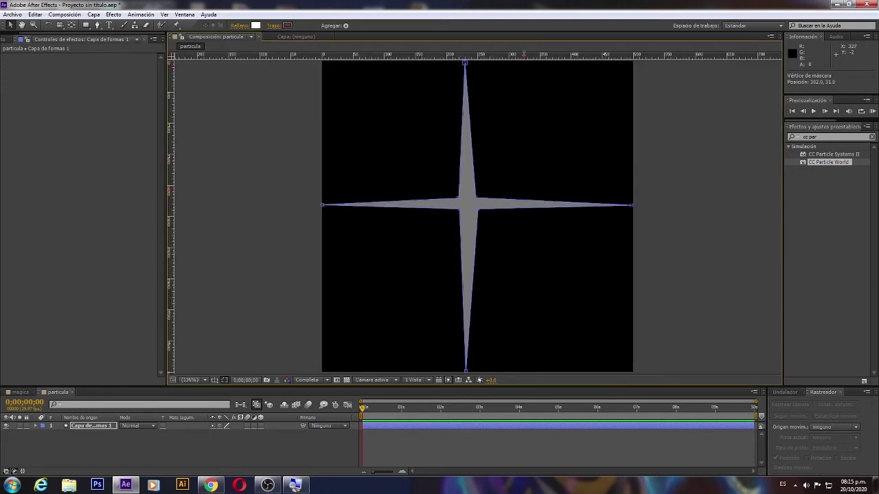
drag(516, 55, 522, 204)
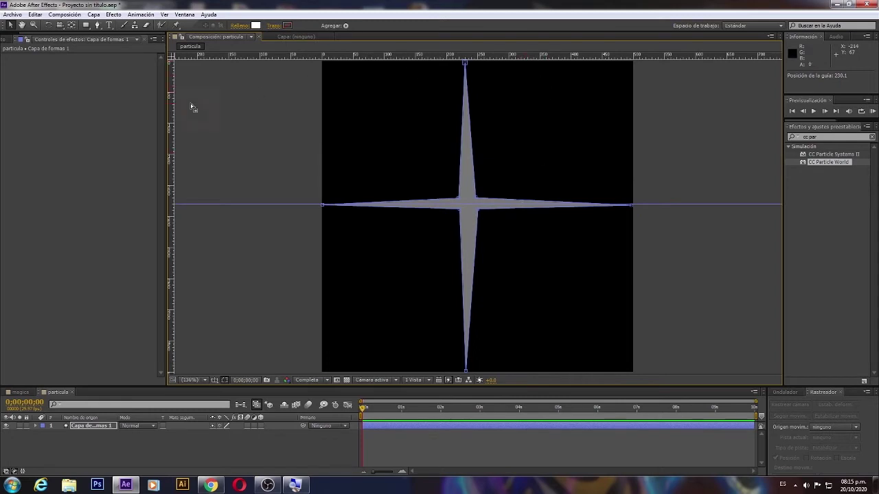
drag(172, 106, 475, 128)
Align the star's outer points and inner vertices to the guides, then hide the rulers and deselect the shape.
drag(465, 64, 475, 61)
drag(631, 206, 633, 204)
drag(466, 371, 475, 373)
drag(459, 210, 469, 212)
drag(478, 210, 482, 198)
drag(458, 198, 479, 388)
key(ctrl+r)
click(478, 328)
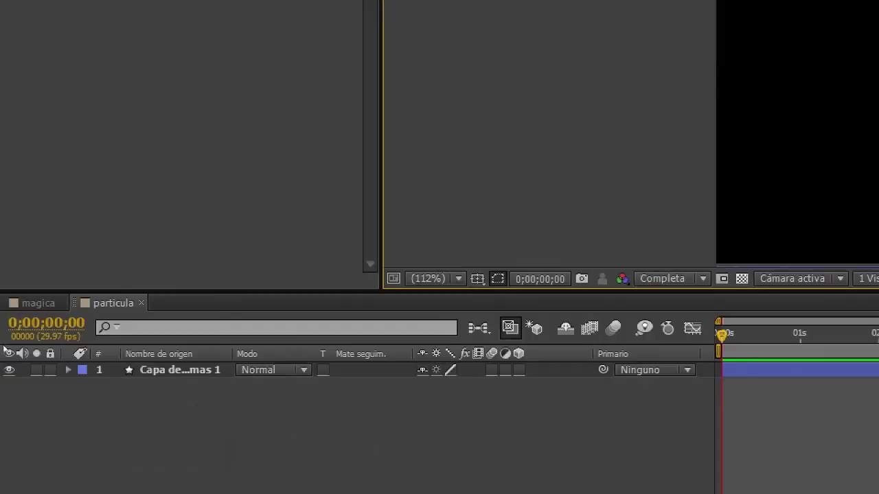
Add the particula composition to the magica composition as a layer beneath magica.mp4.
scroll(218, 269, down, 2)
drag(217, 269, 3, 328)
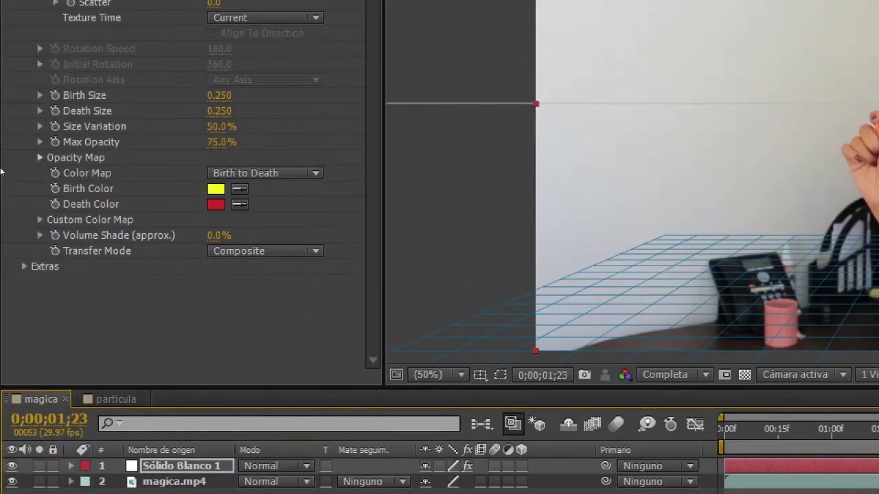
click(15, 41)
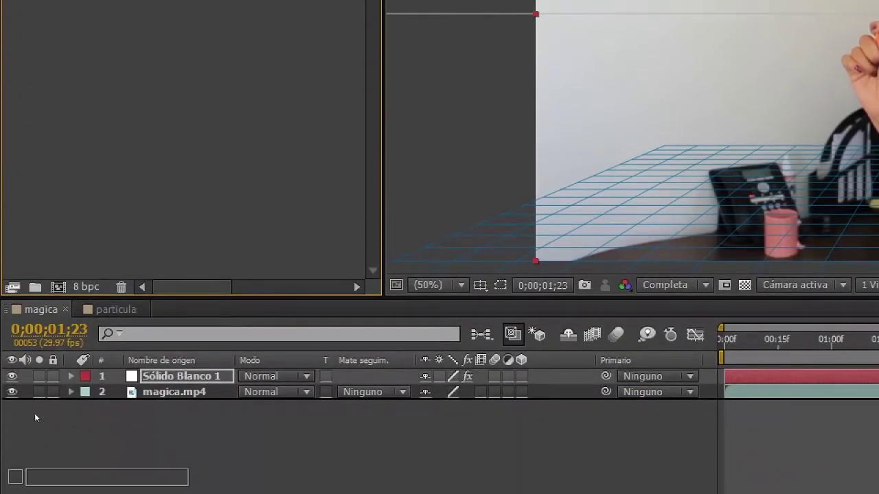
drag(36, 418, 48, 409)
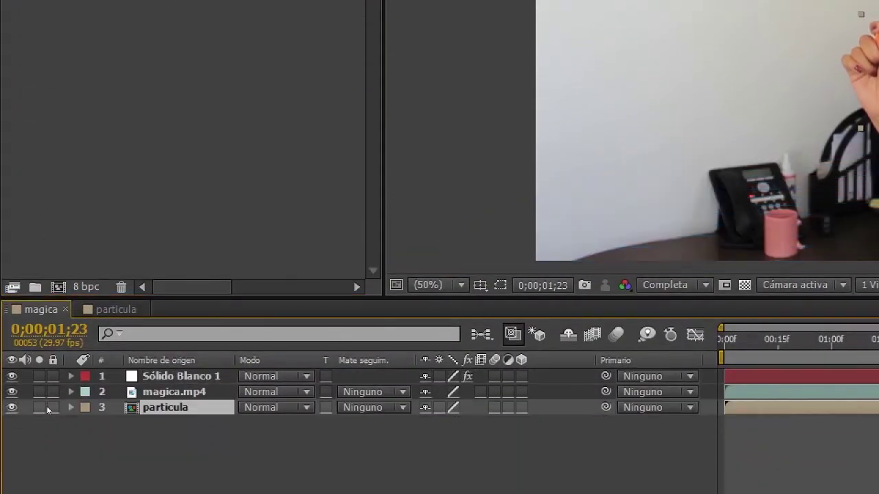
Set the CC Particle World Texture Layer on Sólido Blanco 1 to 3. particula.
click(79, 371)
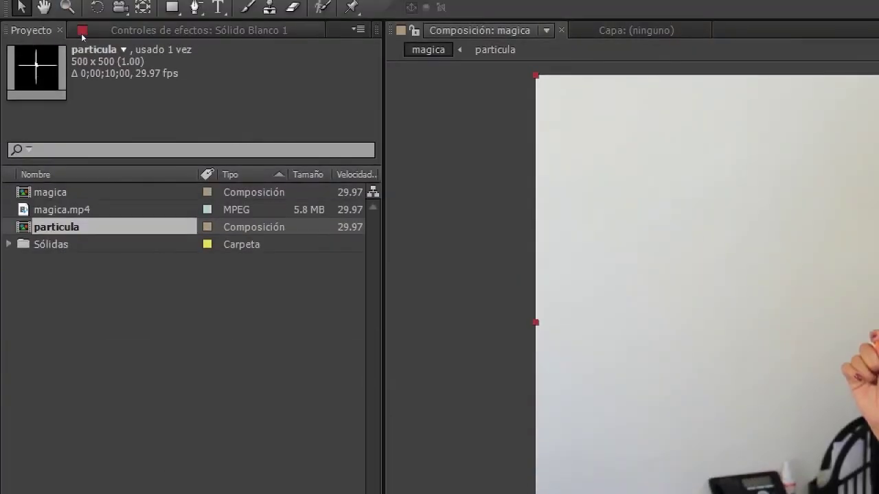
click(84, 33)
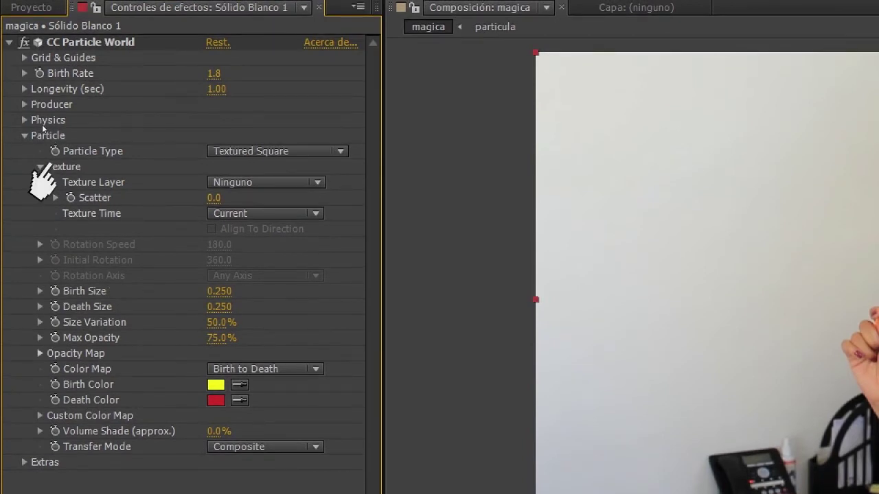
click(317, 182)
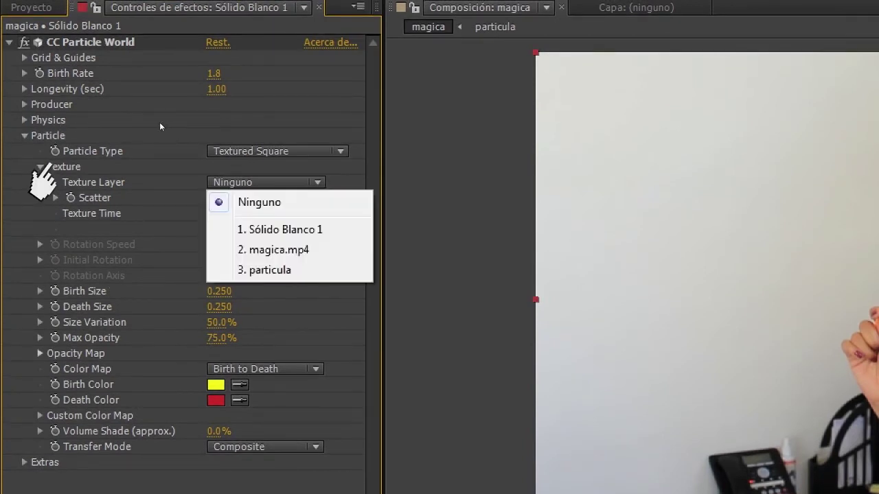
key(Down)
key(Down)
key(Down)
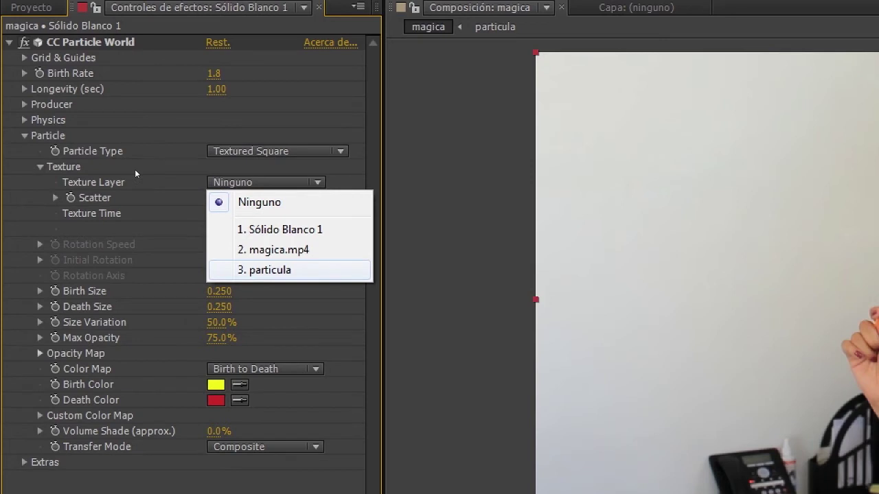
key(Return)
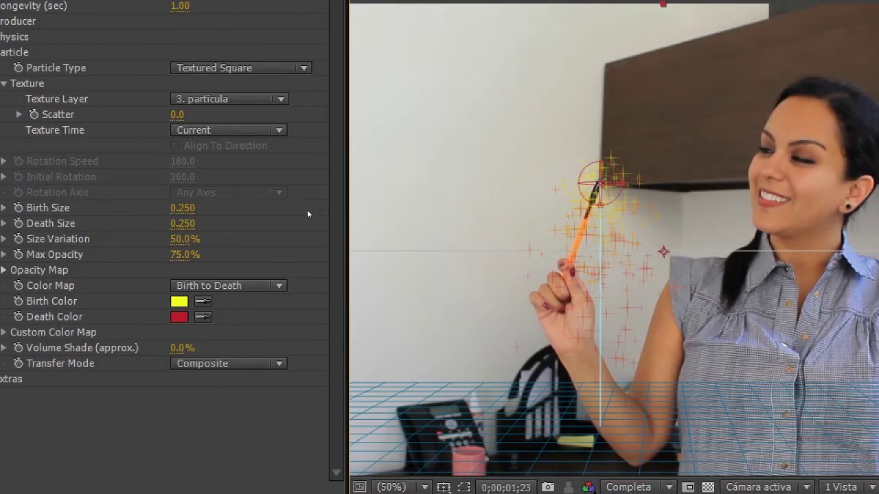
Set the blending mode of the Sólido Blanco 1 layer to Añadir.
drag(303, 212, 245, 276)
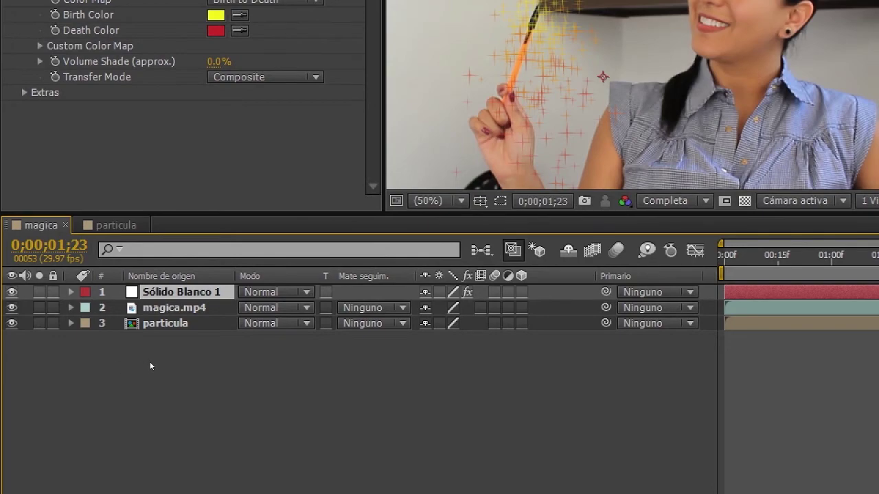
click(261, 292)
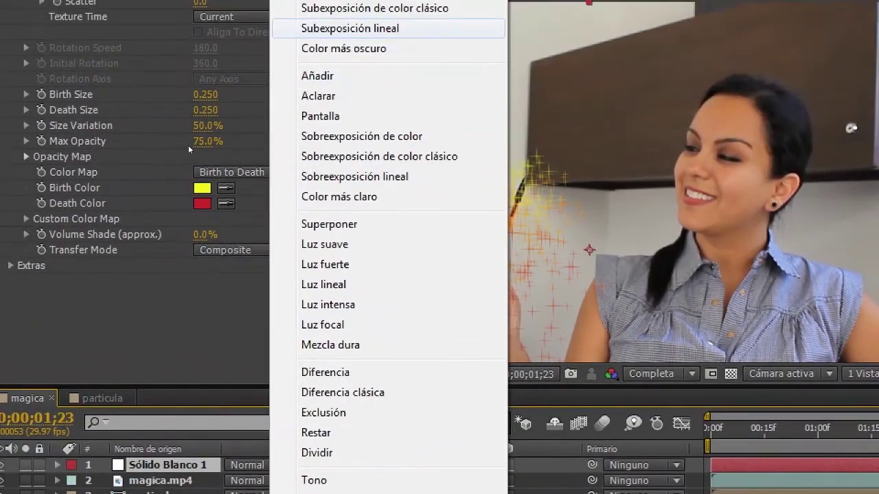
click(318, 75)
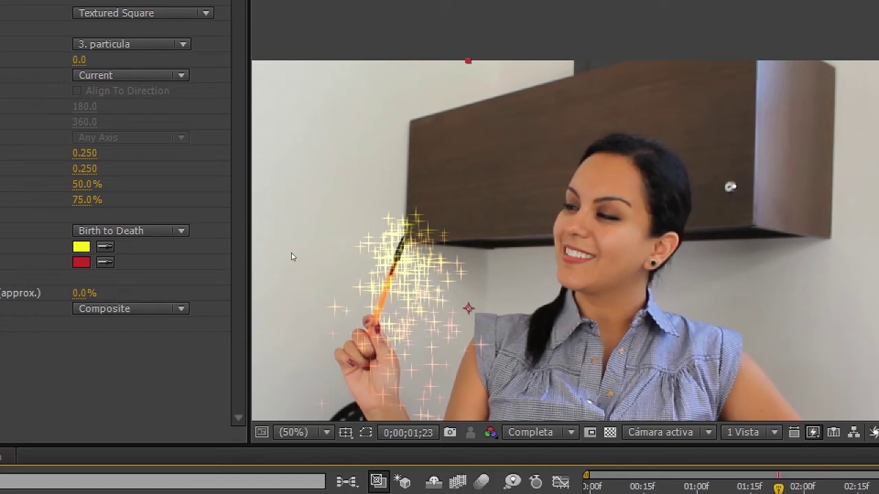
drag(291, 247, 465, 199)
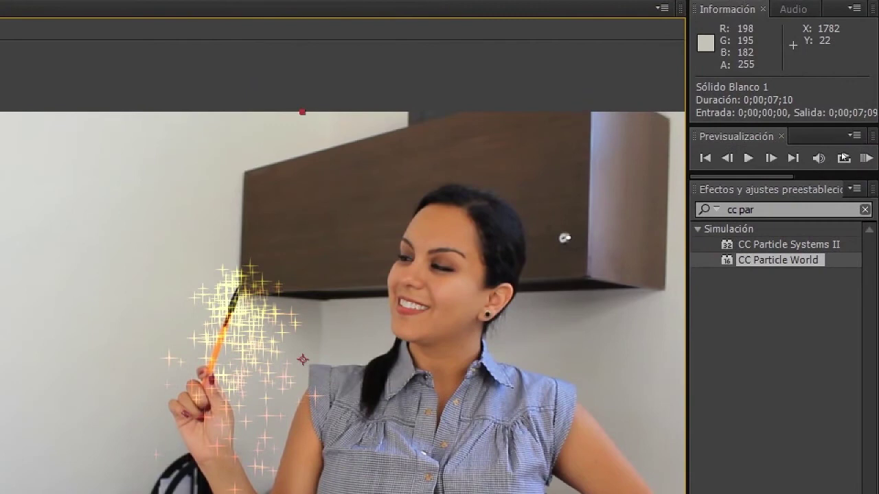
Search the effects for "respland" and apply Resplandor to the Sólido Blanco 1 layer.
click(790, 209)
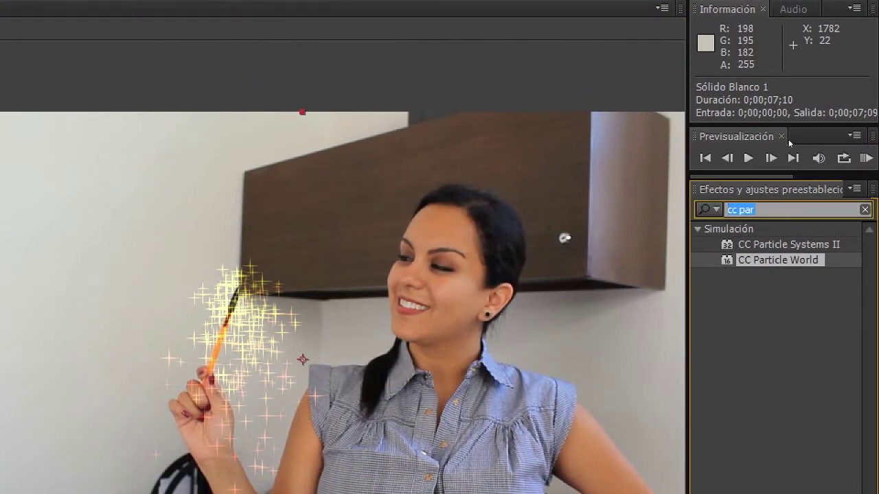
text(respland)
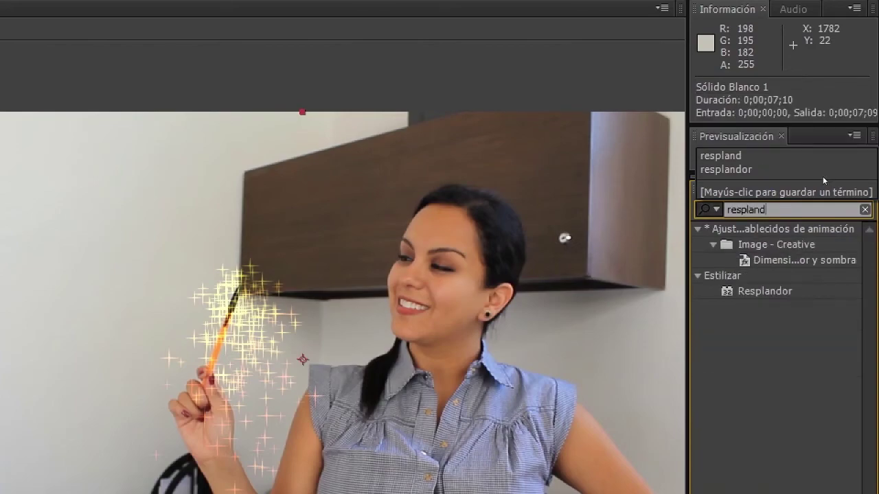
drag(765, 291, 71, 365)
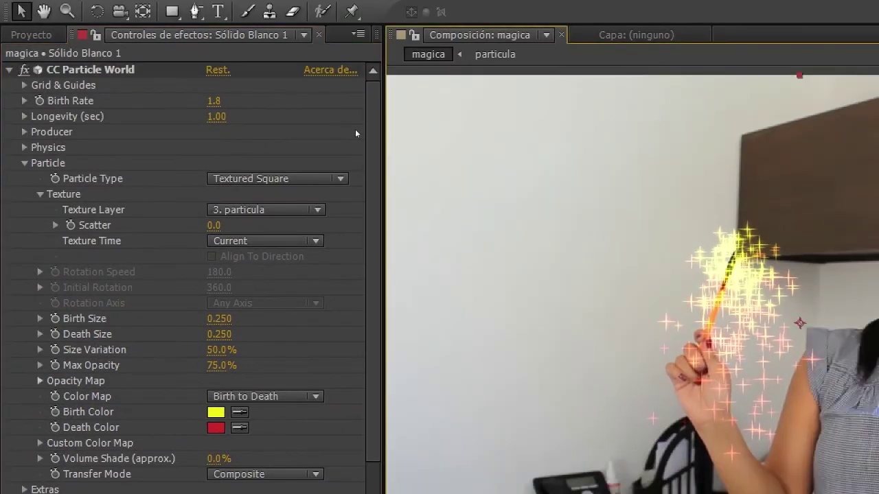
Set the Resplandor effect's threshold to 30%, its radius to 36 and its intensity to 0.8.
click(10, 69)
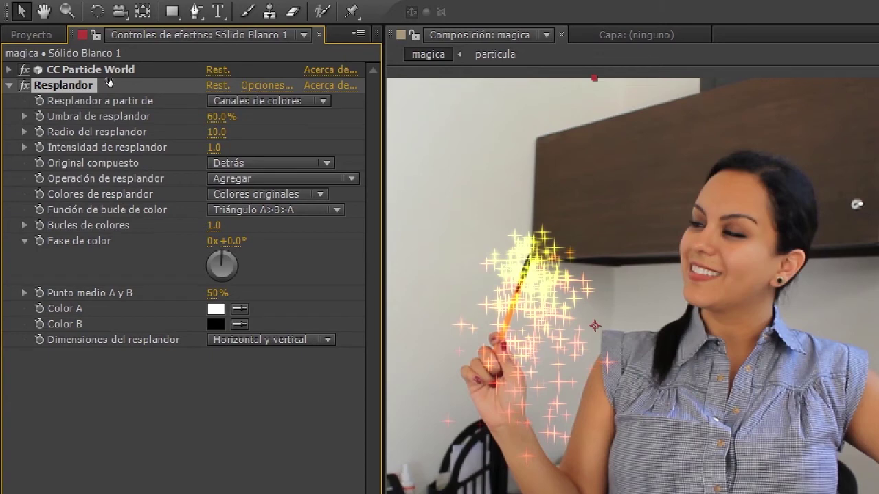
click(217, 116)
text(30)
key(Return)
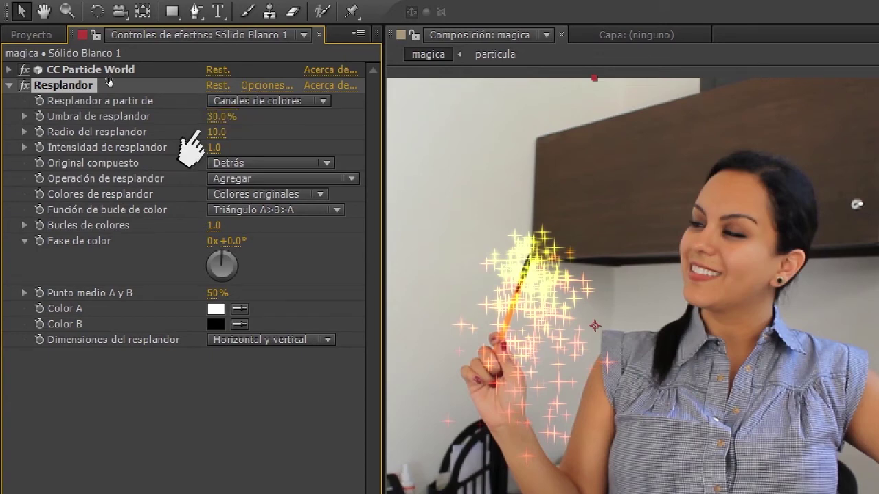
key(Tab)
text(36)
key(Return)
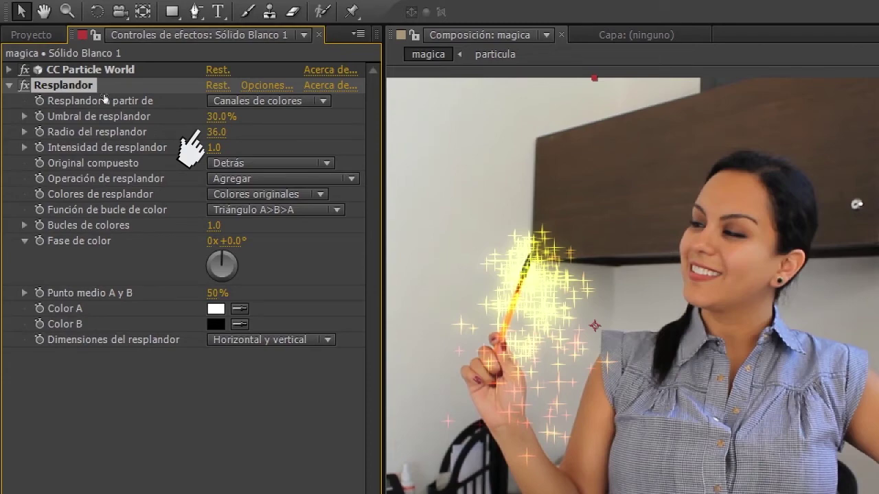
key(Tab)
text(1)
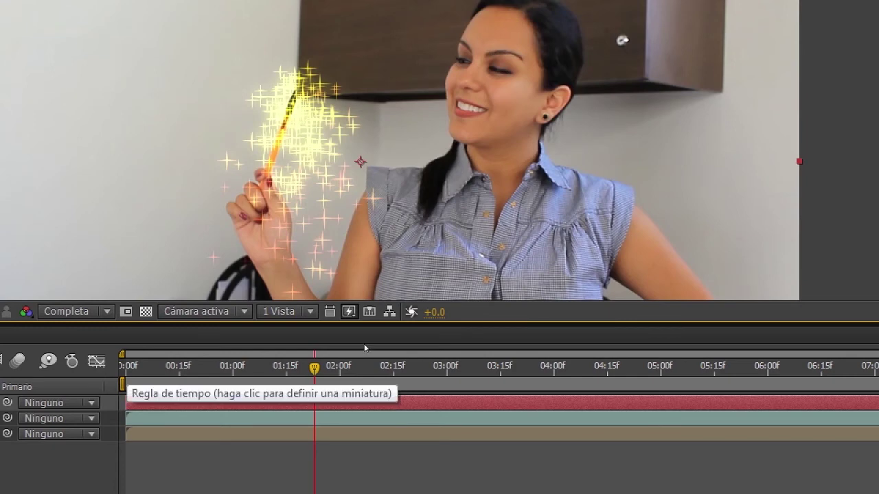
Trim the start of the Sólido Blanco 1 layer to 0;00;01;16, where the wand is raised.
key(Home)
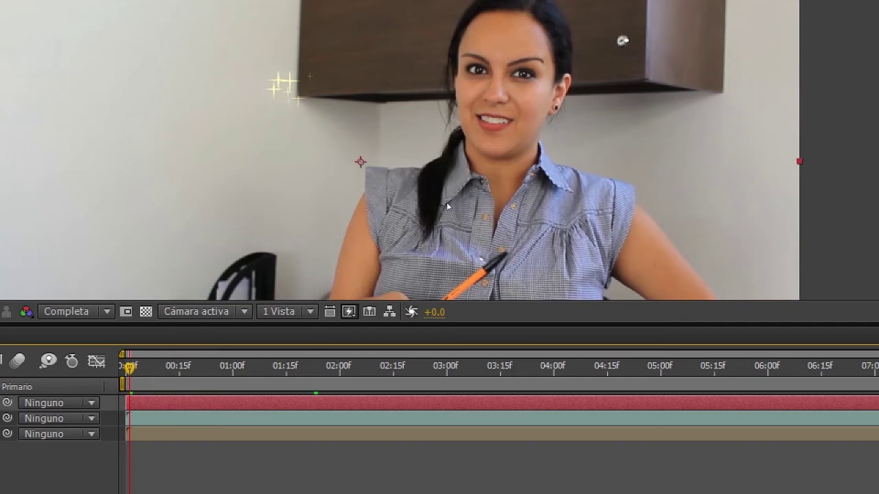
click(290, 366)
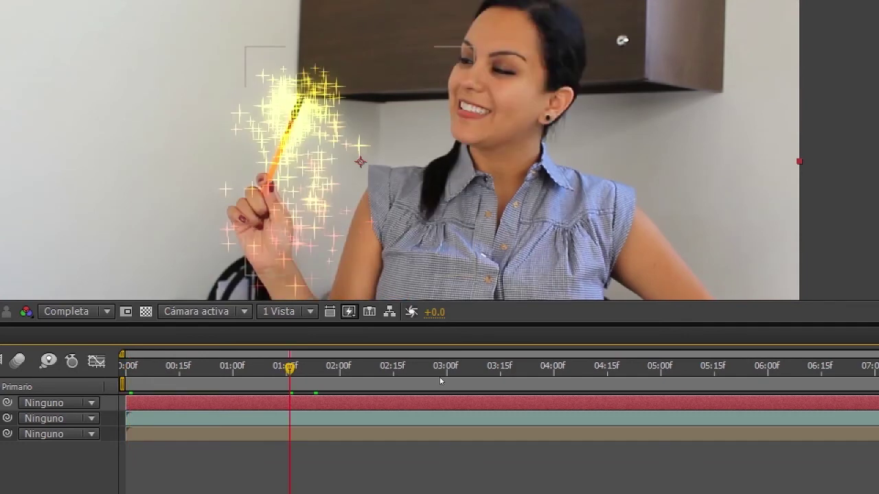
drag(251, 403, 291, 402)
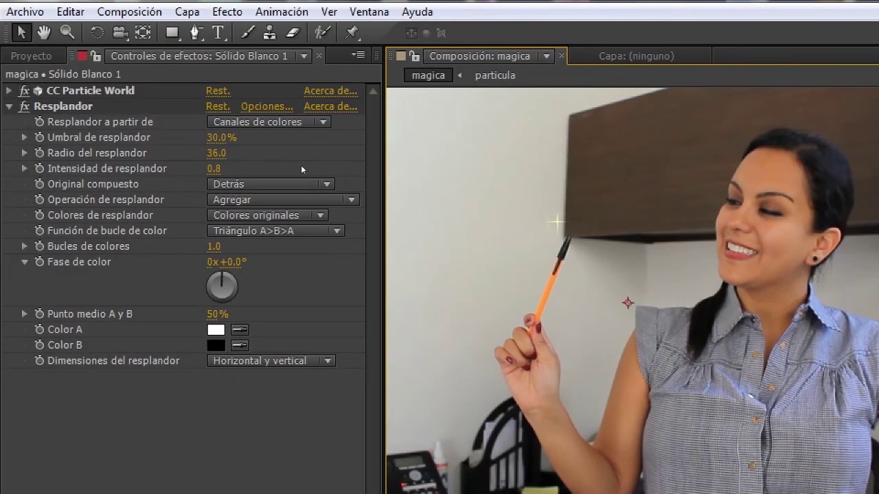
Animate the CC Particle World Producer's Position X and Position Y to follow the wand tip from 0;00;01;16.
click(9, 107)
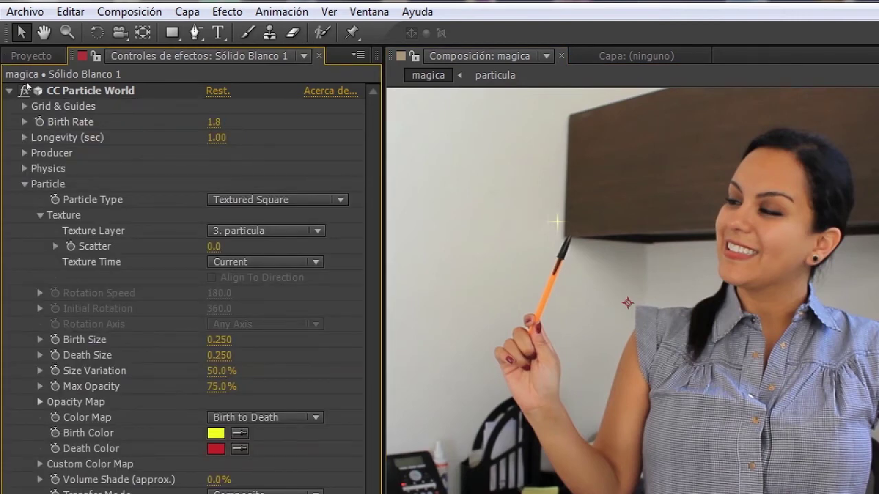
click(55, 91)
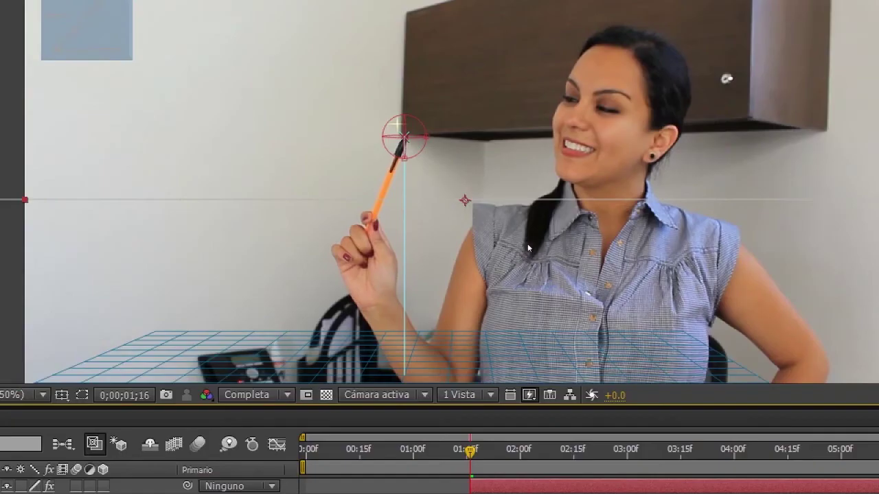
drag(468, 224, 502, 235)
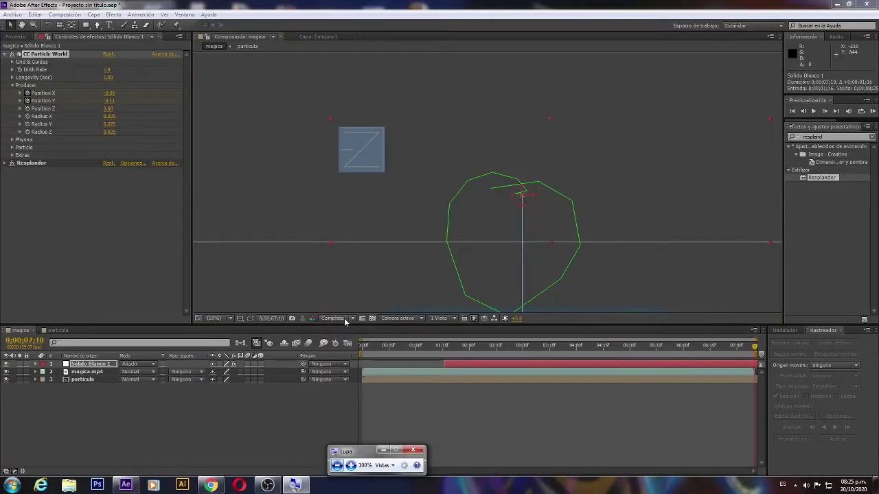
Fit the magica composition in the viewer and preview how the particles follow the wand.
click(213, 317)
click(227, 157)
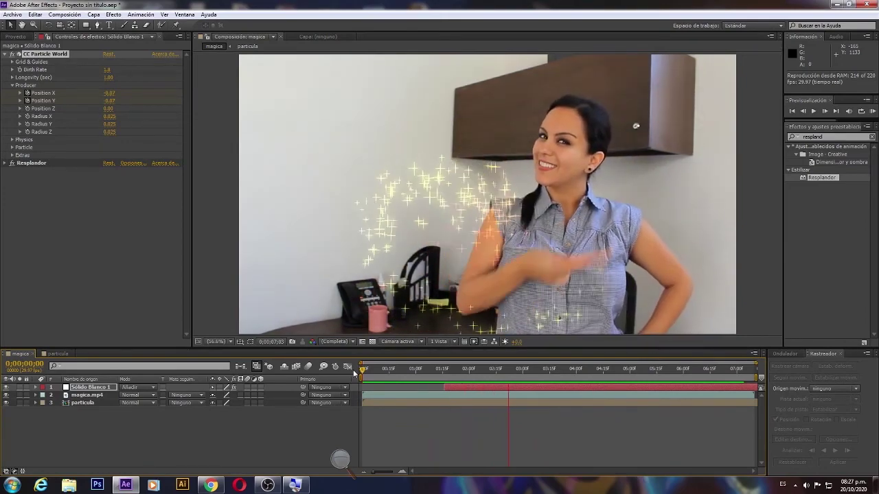
click(124, 410)
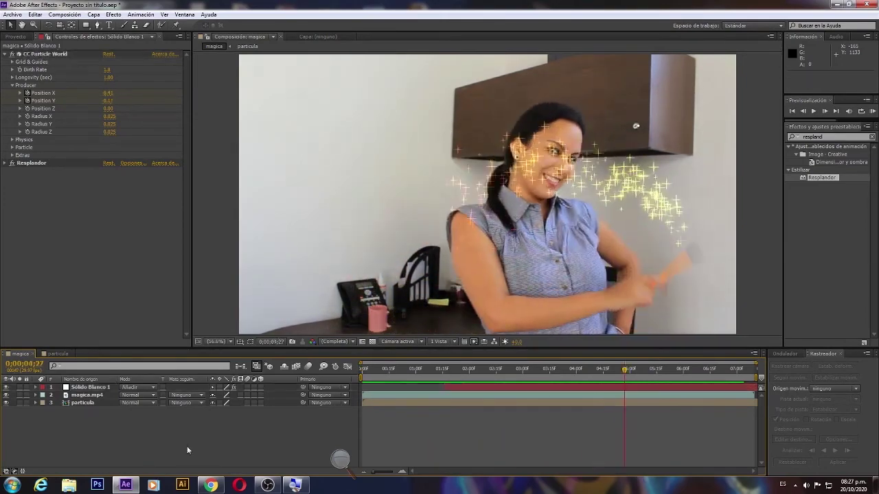
Add an adjustment layer to the magica composition and apply the CC Light Rays effect to it.
right_click(140, 436)
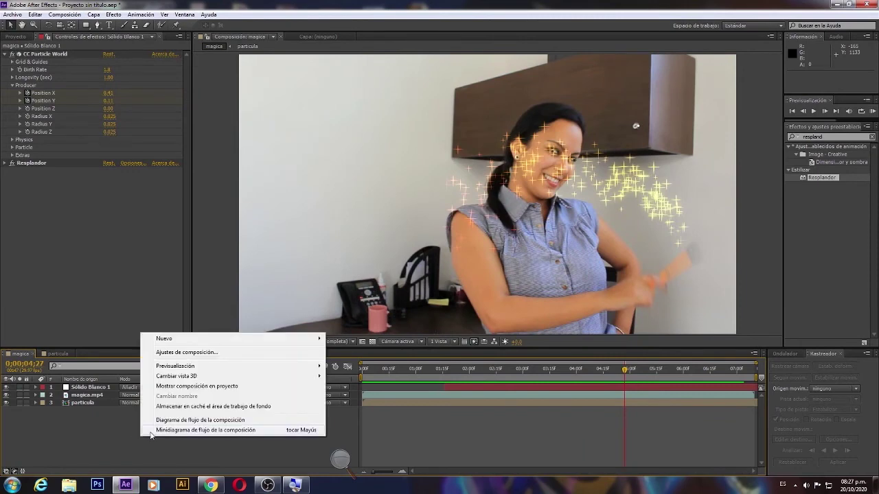
mouse_move(202, 343)
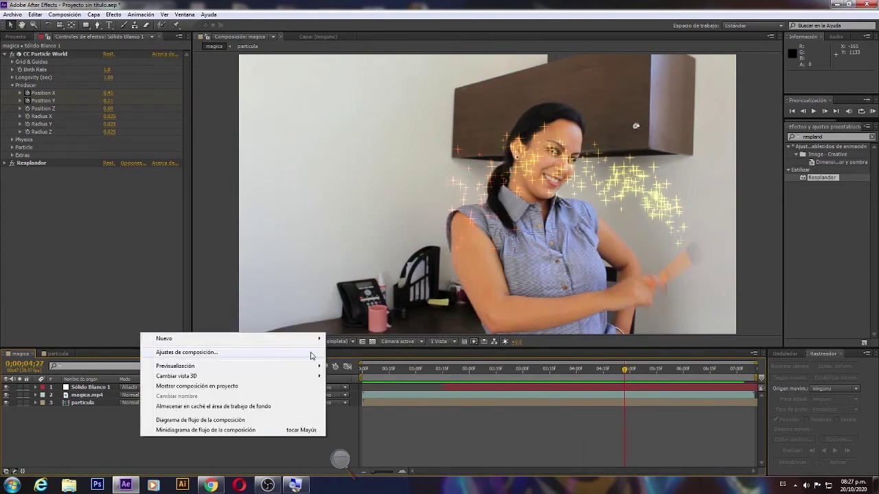
mouse_move(308, 341)
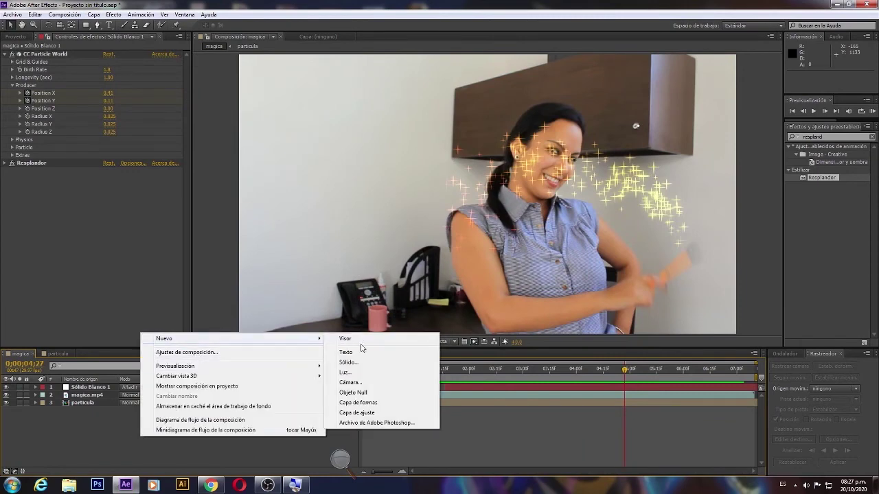
click(357, 412)
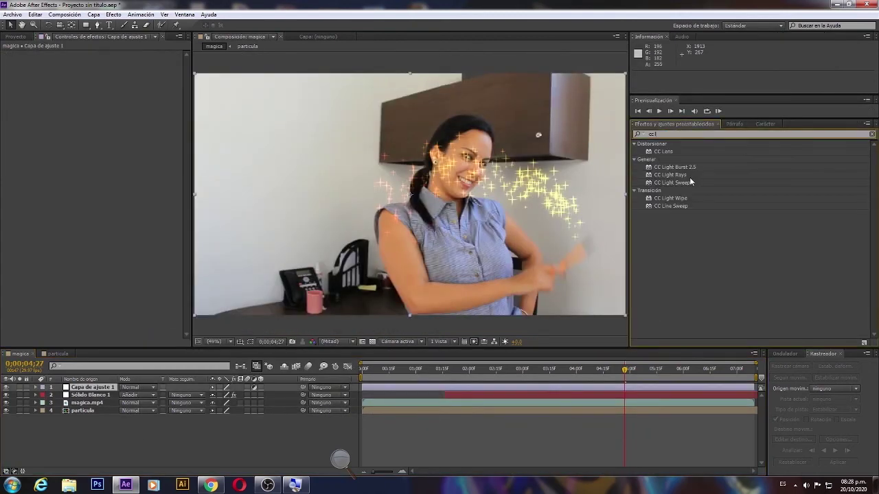
mouse_move(669, 175)
mouse_down()
mouse_move(240, 259)
mouse_move(101, 351)
mouse_move(86, 388)
mouse_up()
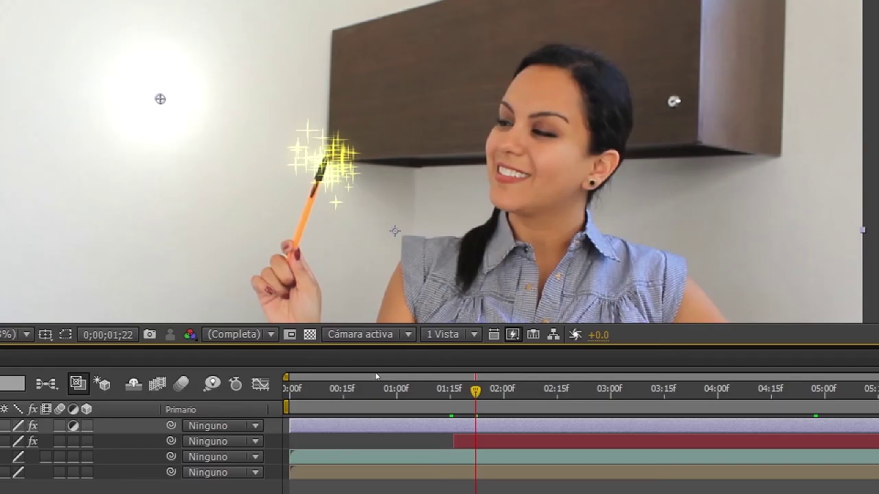
Trim the adjustment layer's start to match Sólido Blanco 1 and place the CC Light Rays Center on the wand tip, at about 819, 396.
drag(291, 426, 453, 425)
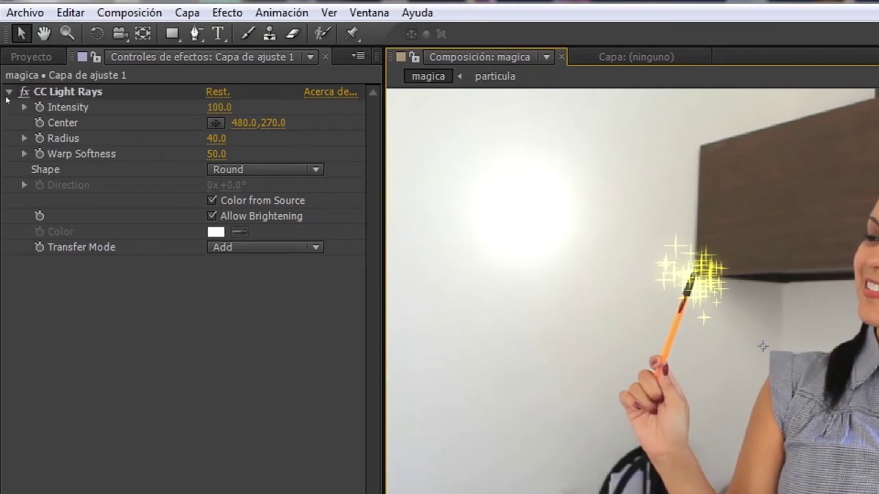
click(37, 55)
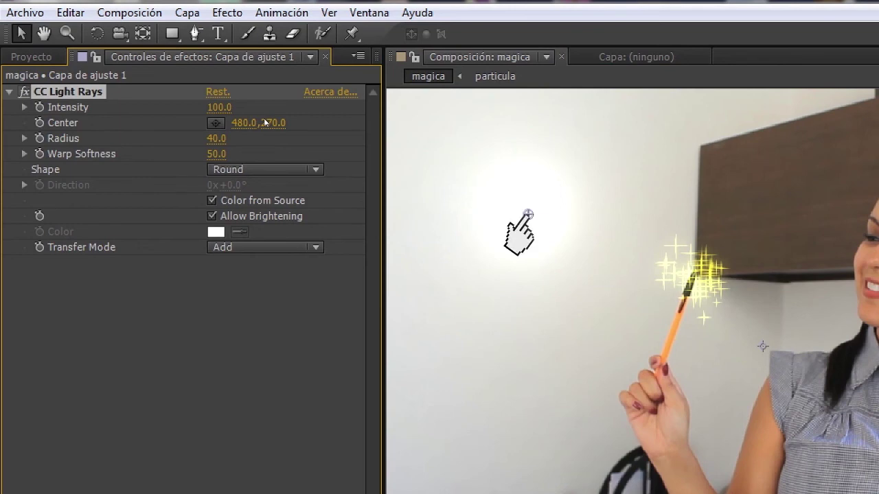
drag(527, 215, 694, 275)
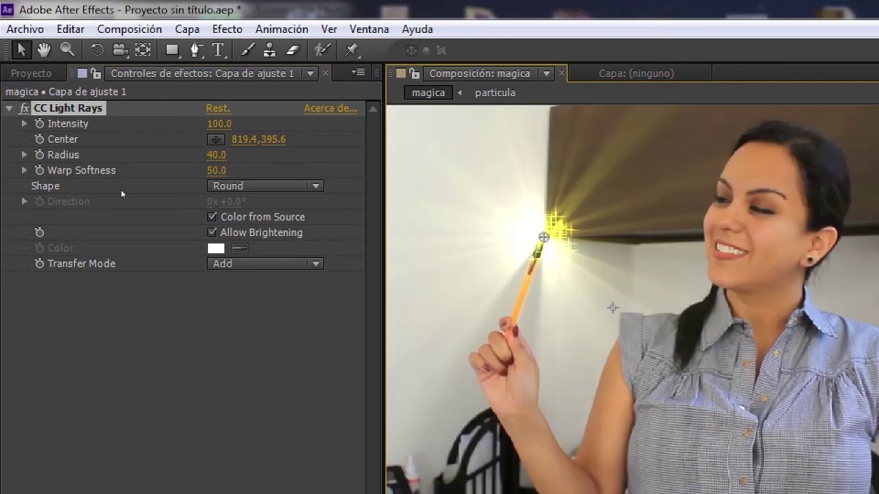